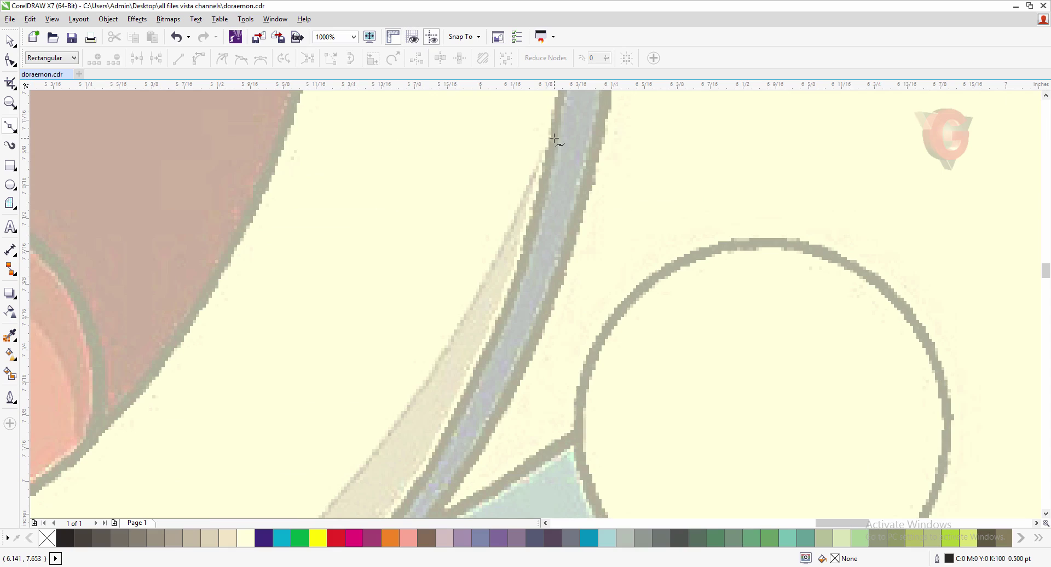
- Draw a closed straight-segment outline around the beige cheek shadow between the face's right edge and the collar
left_click(554, 138)
left_click(425, 384)
scroll(517, 194, "down", 3)
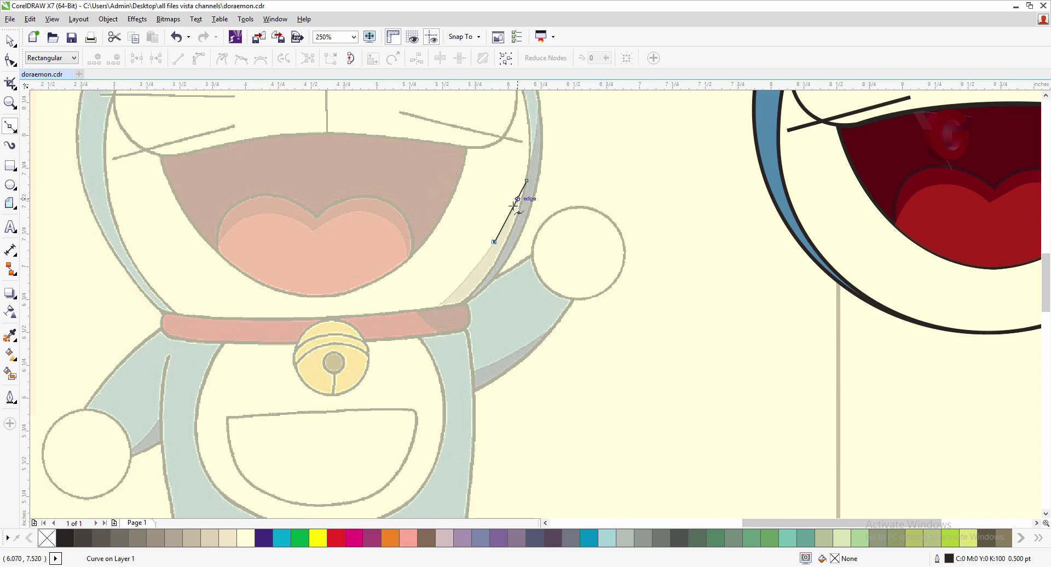
scroll(471, 296, "up", 1)
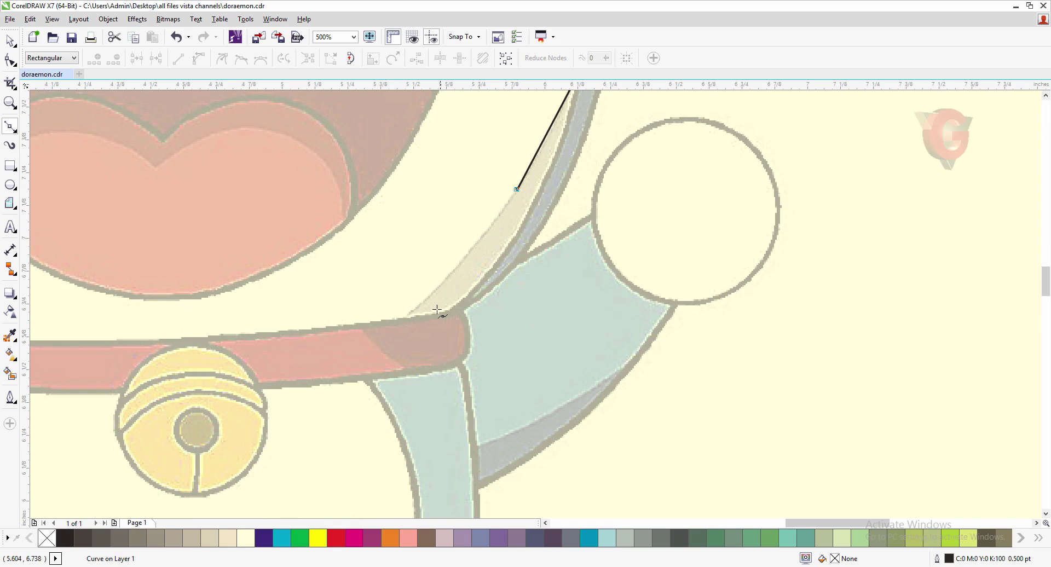
left_click(400, 325)
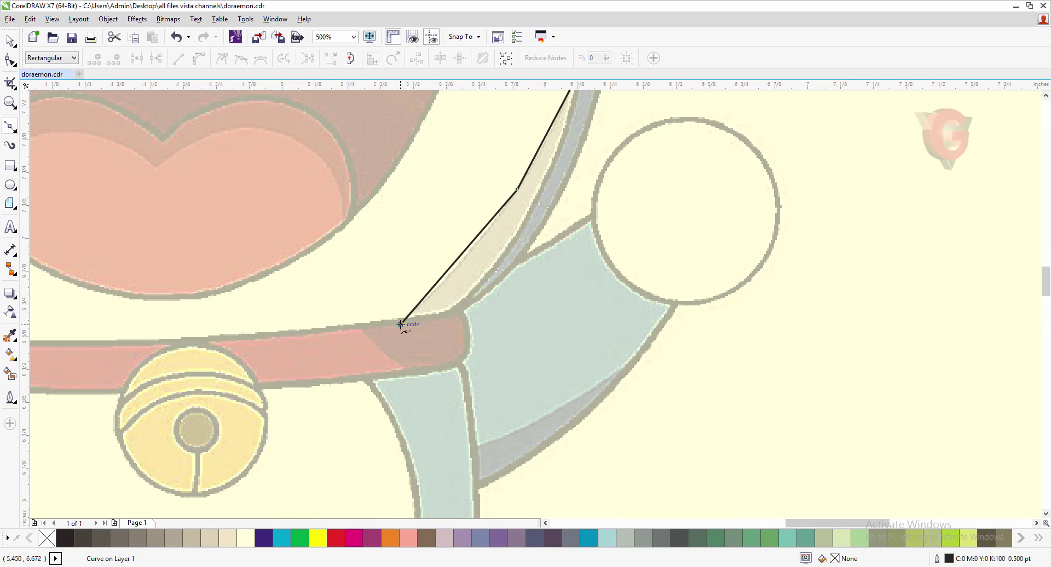
left_click(453, 312)
left_click(539, 194)
scroll(569, 137, "down", 3)
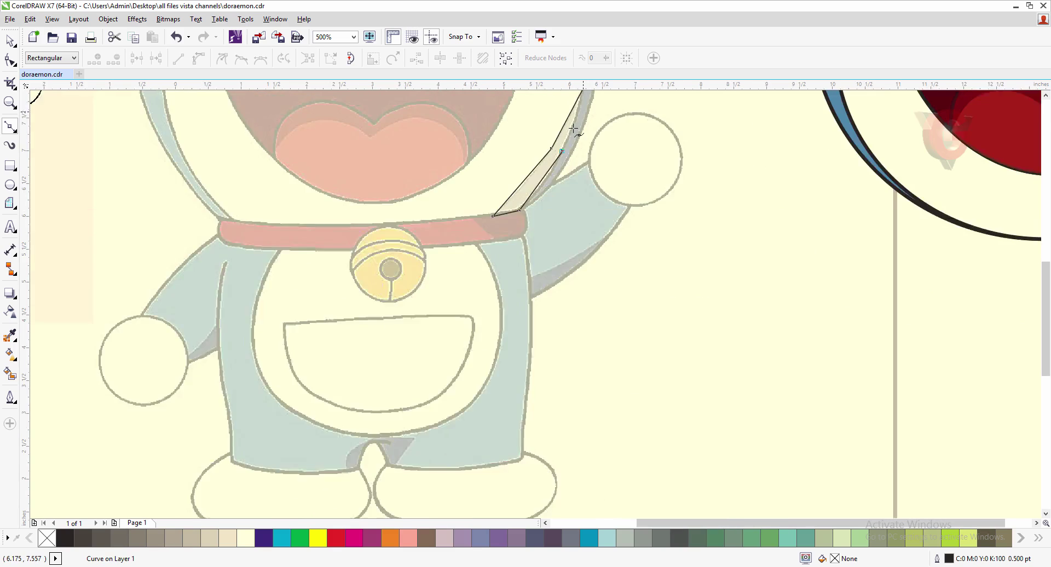
scroll(571, 134, "up", 3)
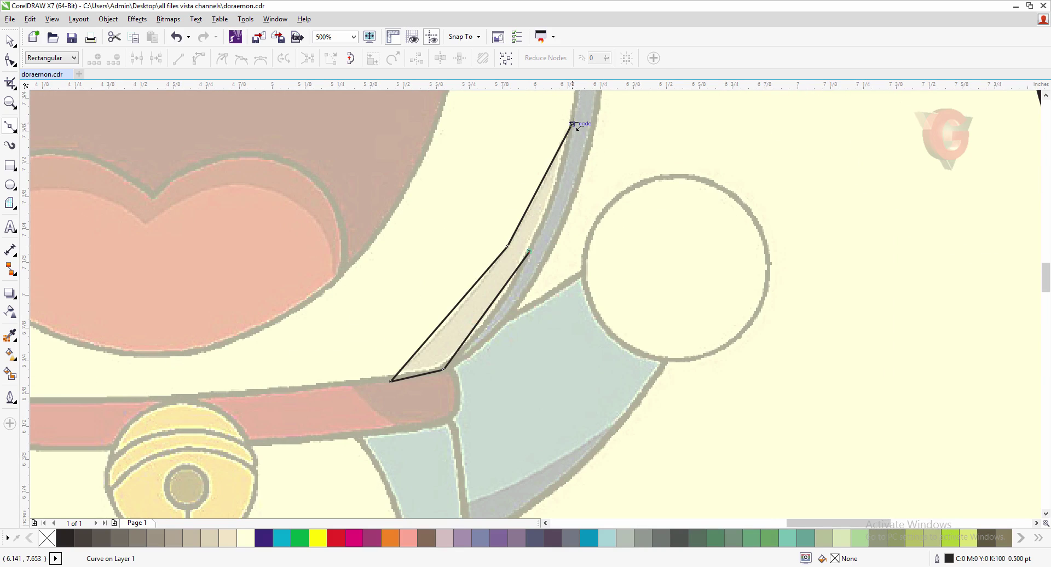
left_click(572, 124)
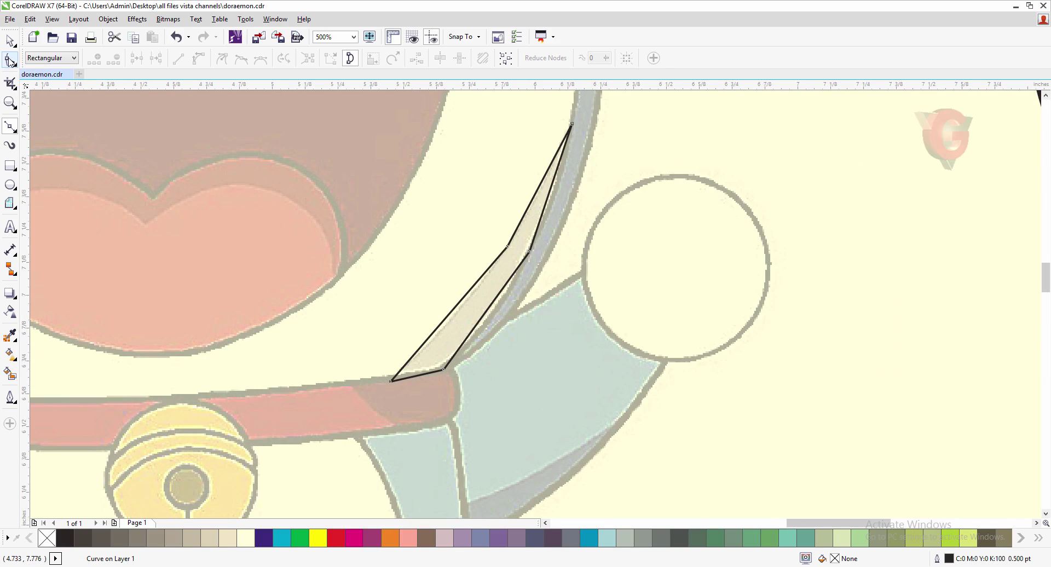
- Convert the cheek shadow outline's segments to curves and bend its long sides to follow the traced shadow
key("F10")
left_click_drag(636, 107, 350, 405)
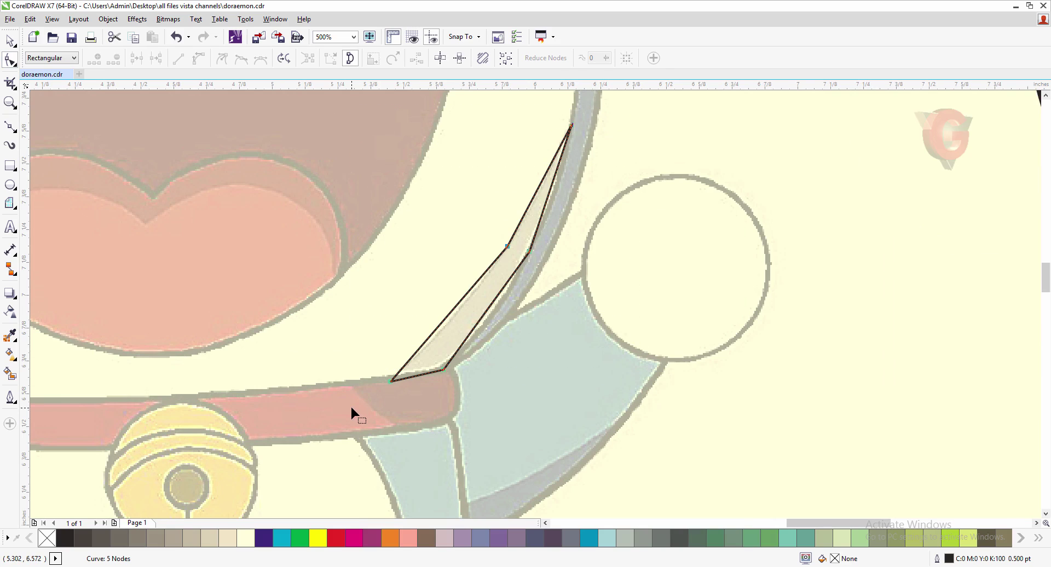
left_click(194, 60)
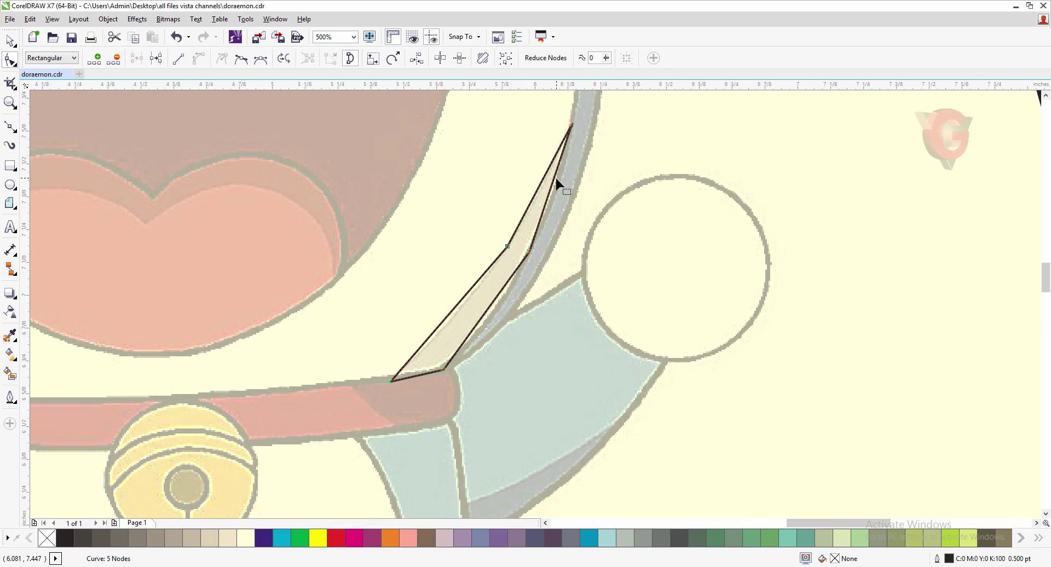
mouse_move(553, 183)
left_mouse_down()
mouse_move(541, 207)
mouse_move(542, 192)
left_mouse_up()
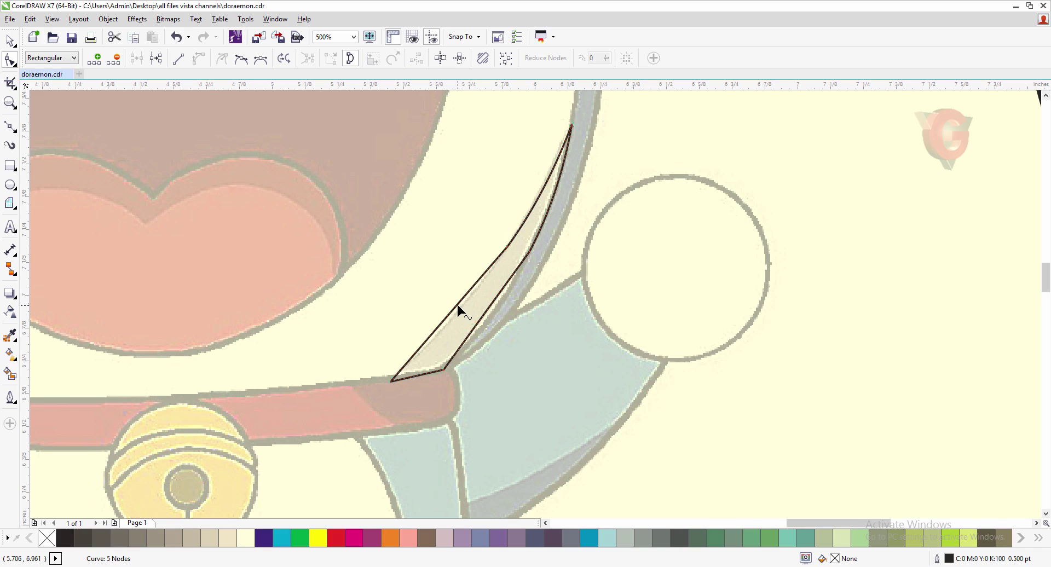
left_click_drag(455, 307, 509, 302)
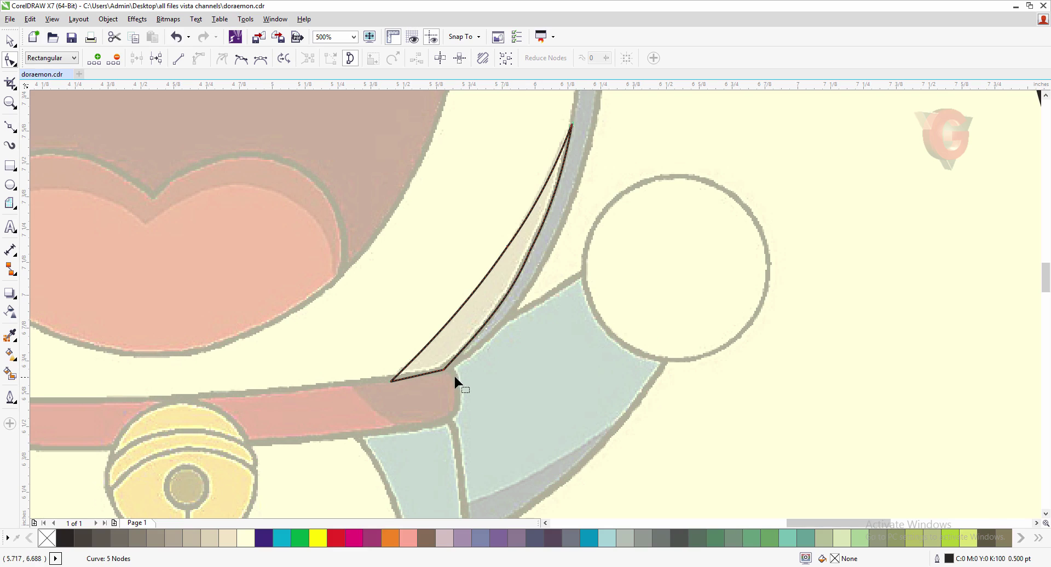
- Move the shadow's lower-left corner onto the collar line and reshape the bottom edge to follow the collar
left_click(392, 381)
left_click_drag(392, 381, 393, 380)
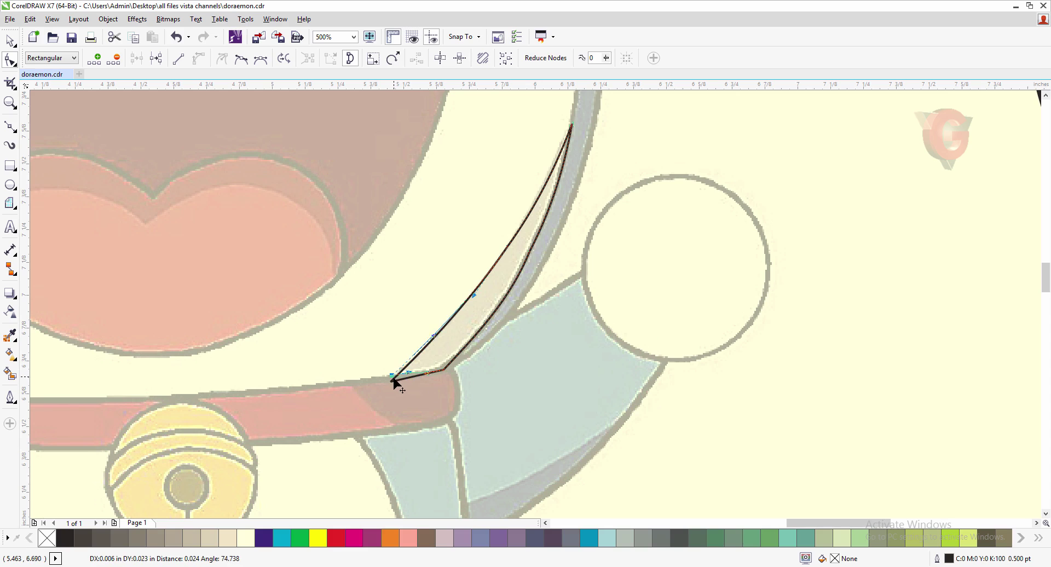
scroll(393, 382, "up", 3)
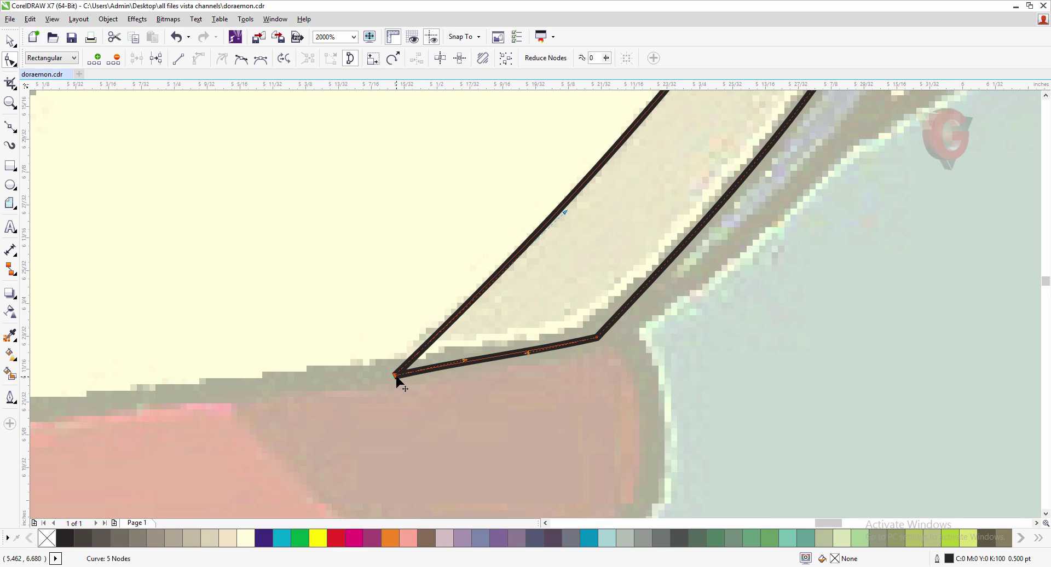
left_click_drag(394, 377, 392, 371)
left_click_drag(500, 355, 499, 360)
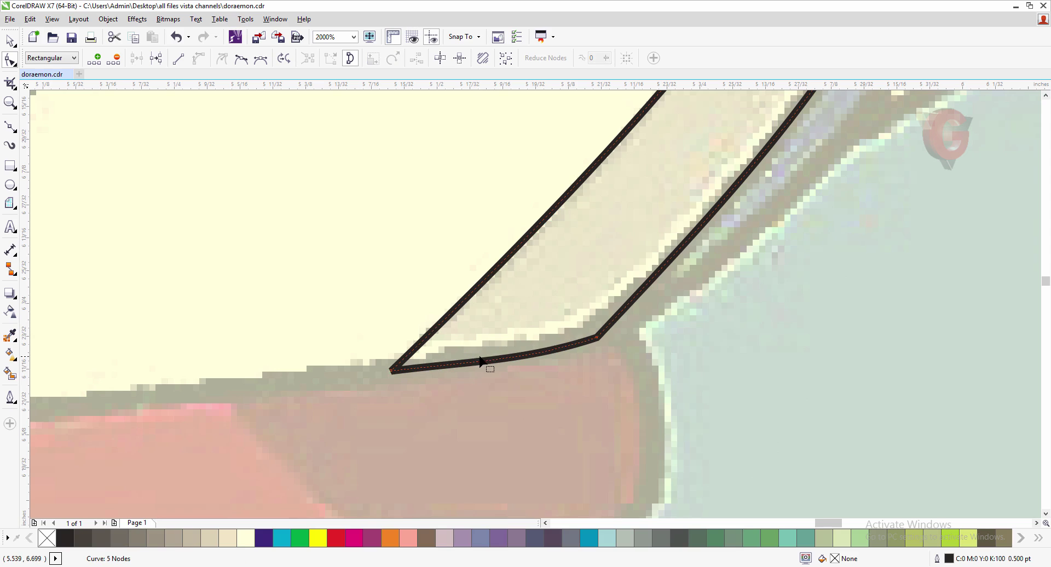
left_click(596, 338)
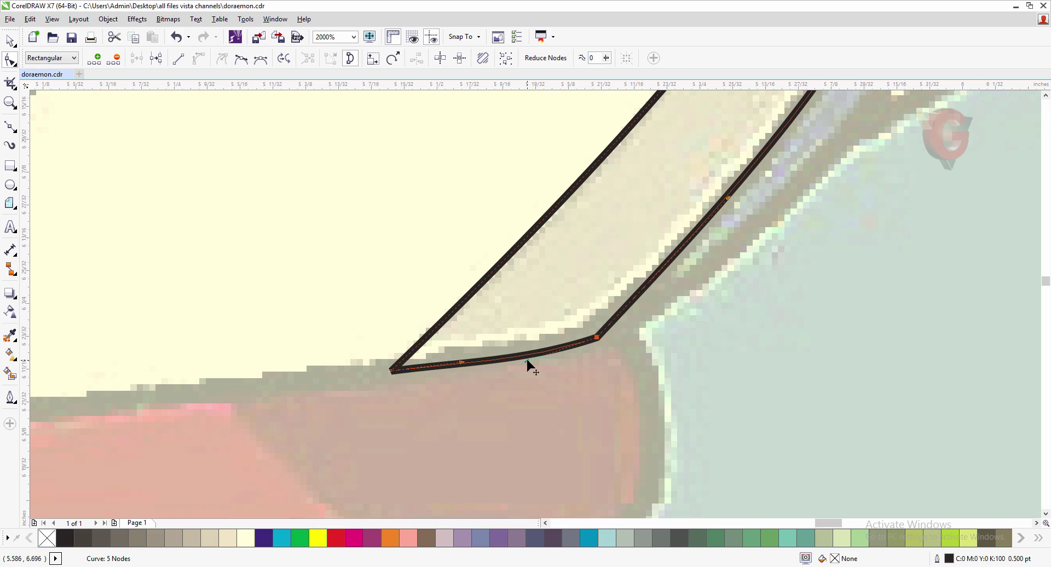
left_click_drag(527, 362, 526, 354)
scroll(500, 389, "down", 1)
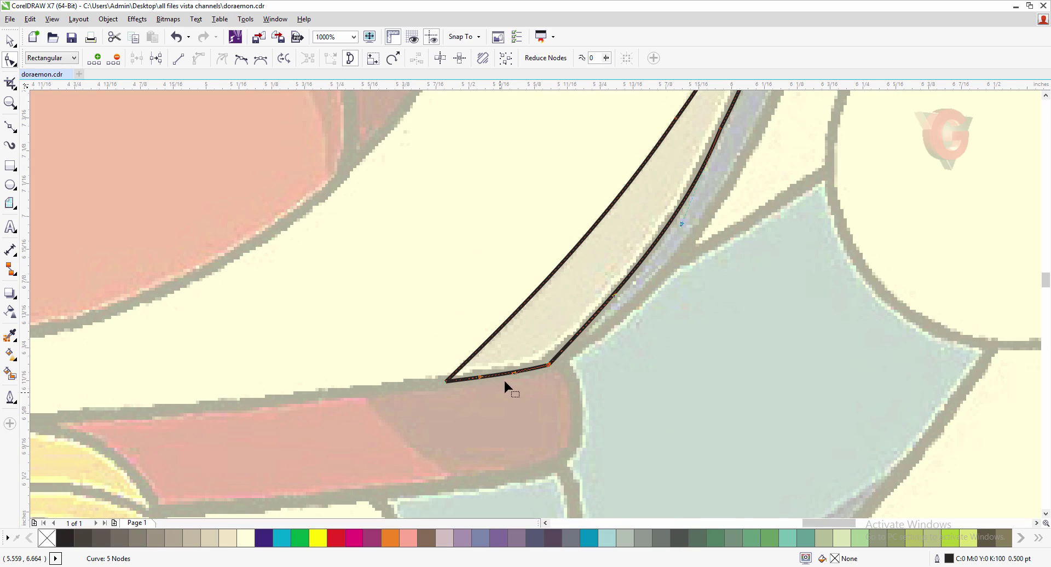
- Delete the extra middle node from the left edge of the cheek shadow outline
scroll(550, 278, "down", 1)
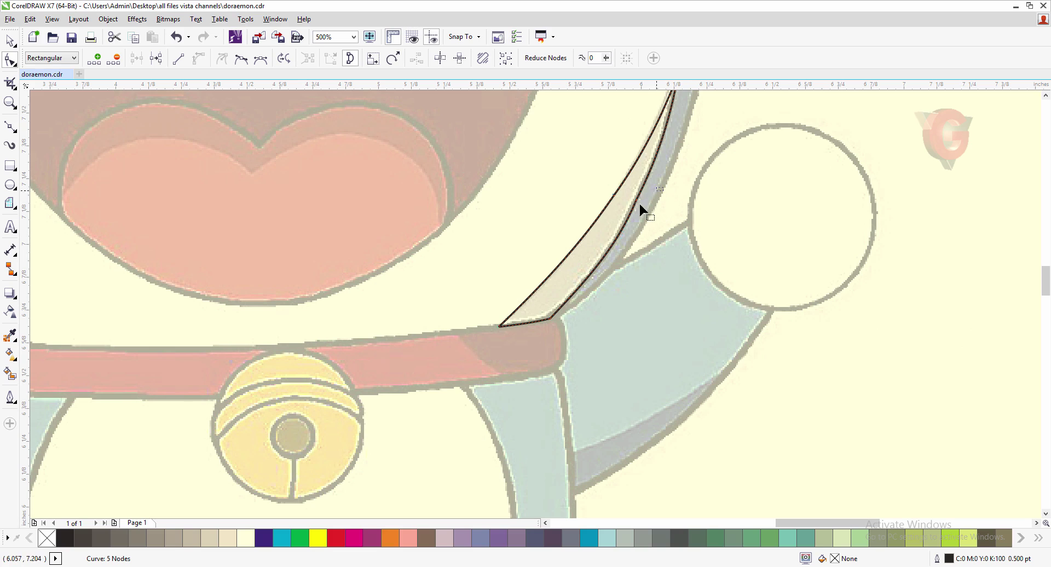
left_click_drag(661, 186, 590, 267)
left_click(604, 191)
key("ctrl+a")
left_click(121, 58)
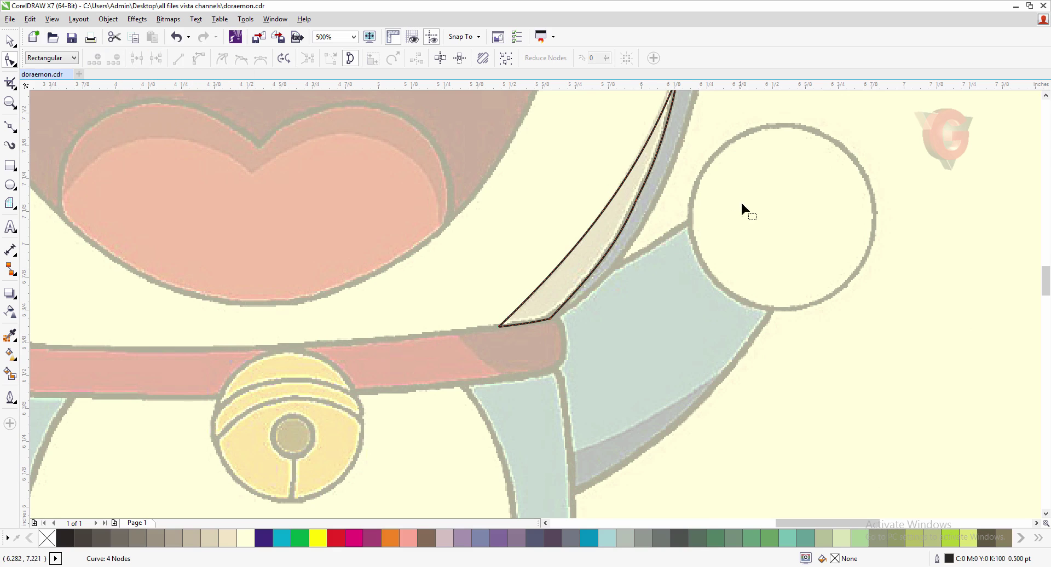
- Refine the shadow's upper tip and adjust the left edge's curve handles to match the traced shadow
scroll(641, 192, "down", 2)
scroll(628, 160, "up", 3)
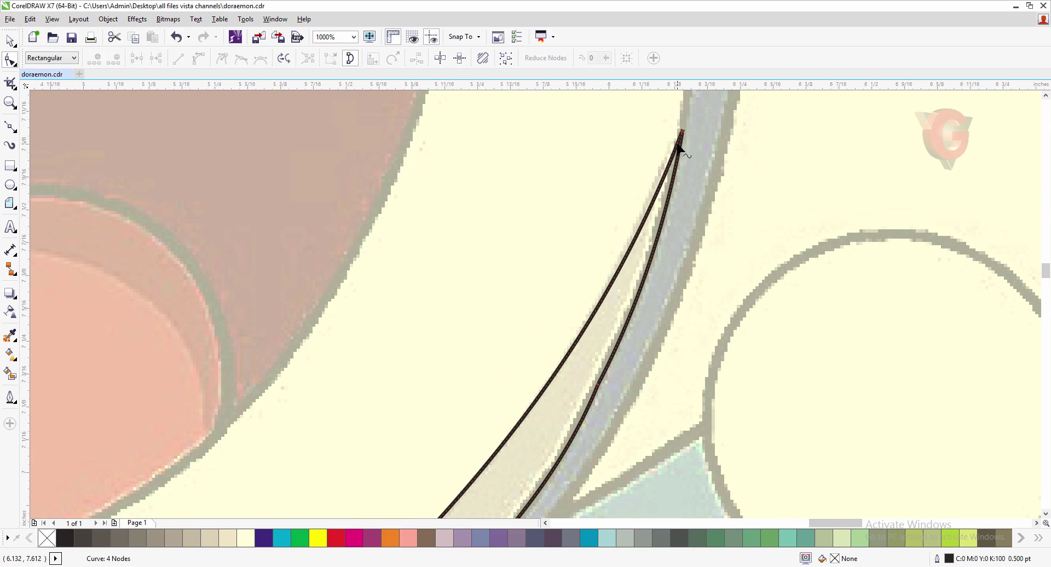
left_click(683, 130)
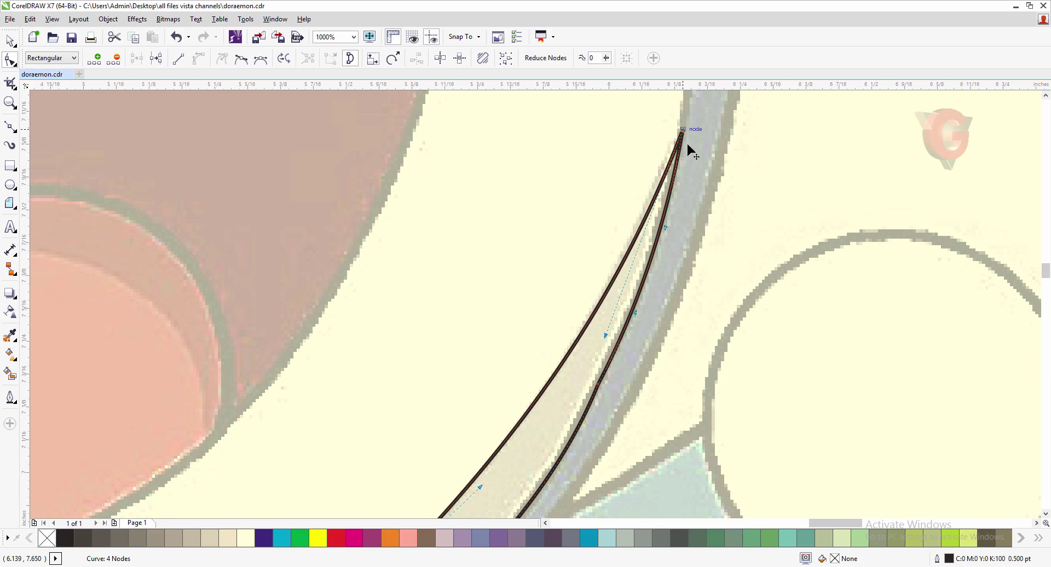
left_click_drag(682, 131, 682, 137)
mouse_move(605, 337)
left_mouse_down()
mouse_move(596, 328)
mouse_move(598, 340)
left_mouse_up()
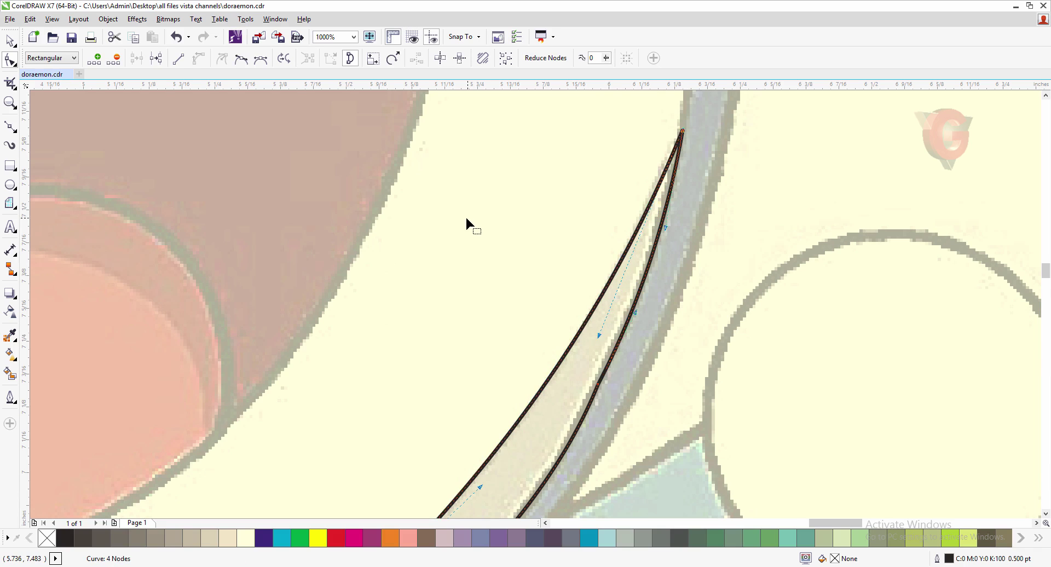
scroll(466, 225, "down", 2)
left_click_drag(474, 353, 474, 358)
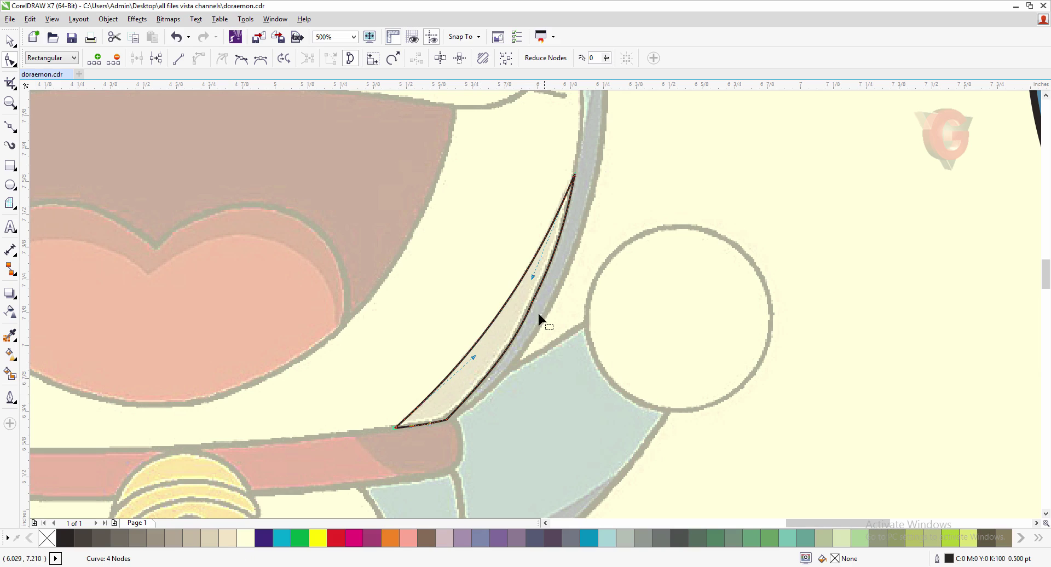
- Adjust the curve handle on the shadow's lower right edge along the face outline and finish node editing
left_click(536, 360)
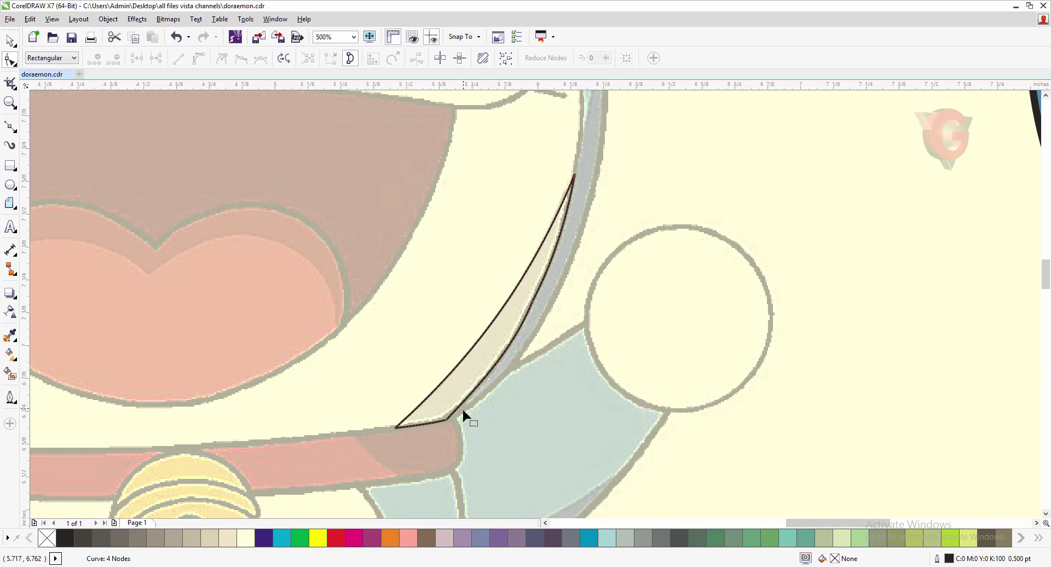
left_click(444, 419)
scroll(517, 354, "up", 2)
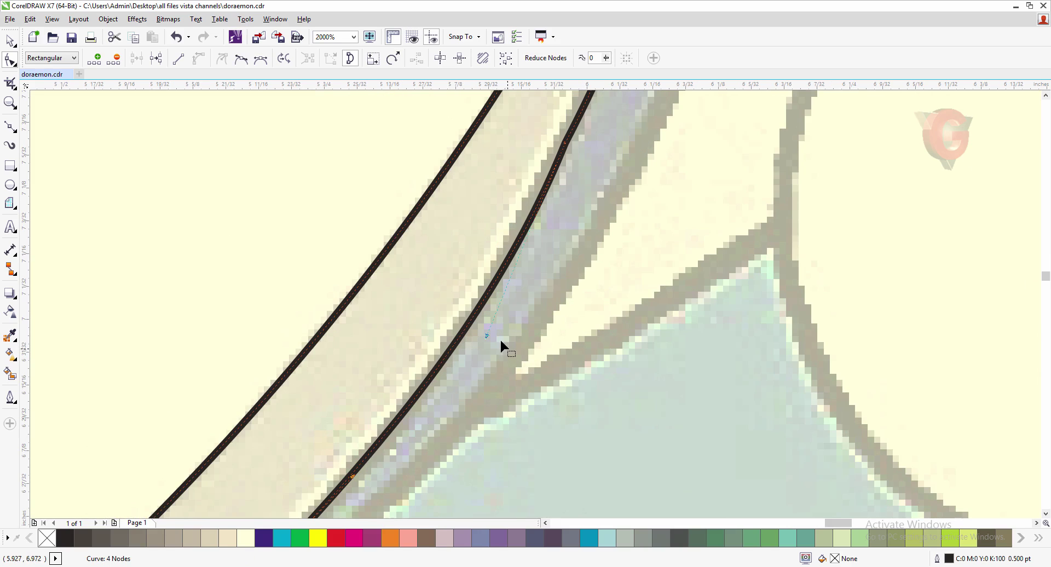
left_click_drag(487, 336, 484, 327)
scroll(484, 327, "down", 2)
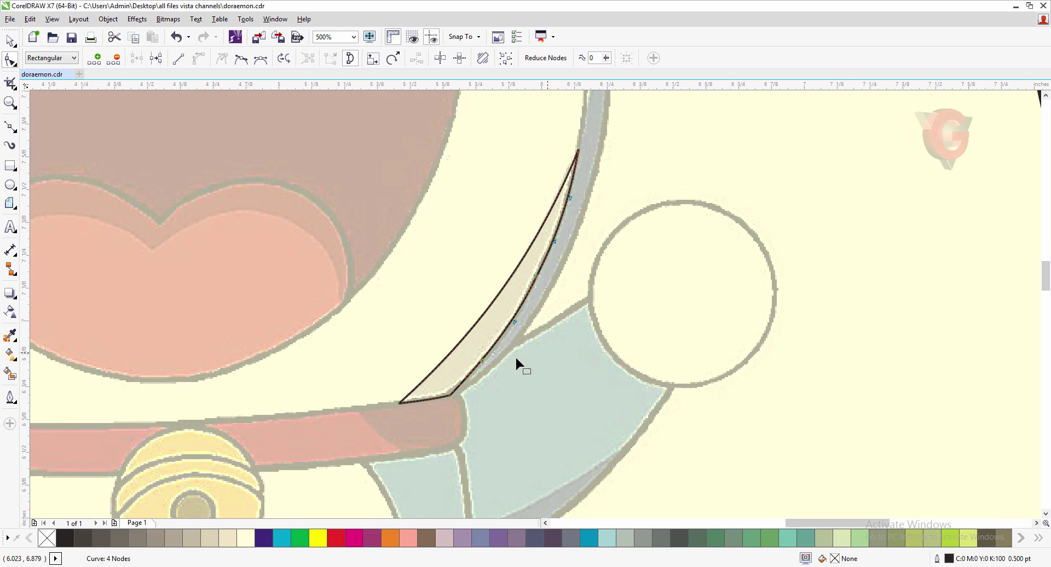
left_click(10, 41)
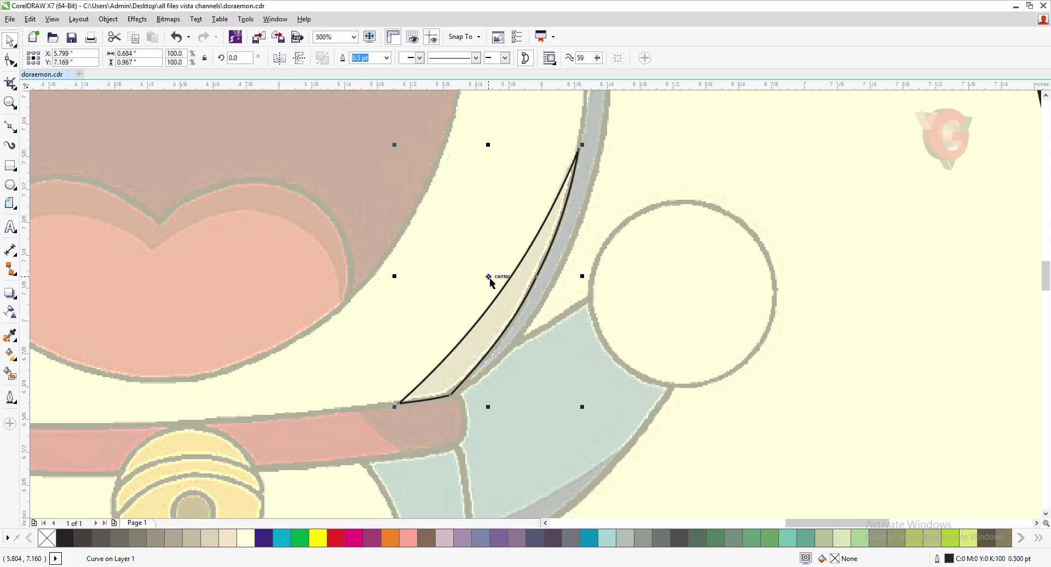
left_click_drag(489, 276, 519, 293)
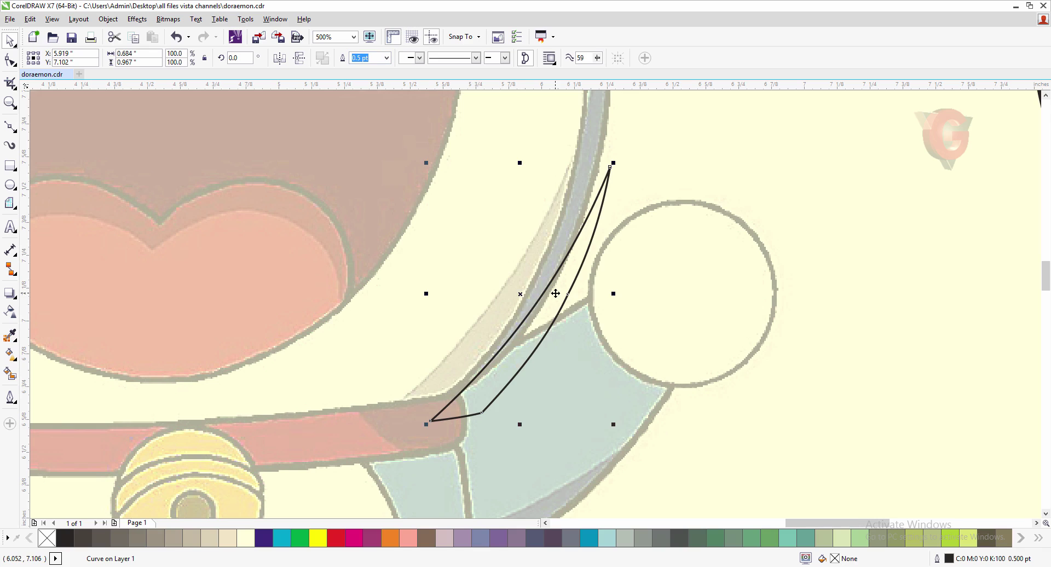
left_click(30, 19)
left_click(48, 36)
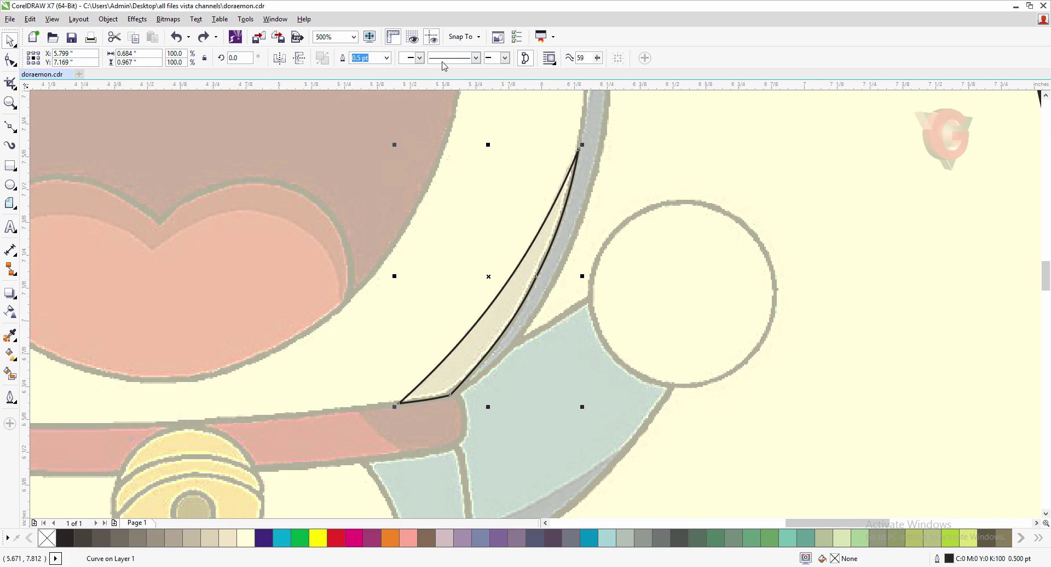
- Set the cheek shadow's outline width to 1.0 pt and fill the shape with 30% Black
left_click(387, 58)
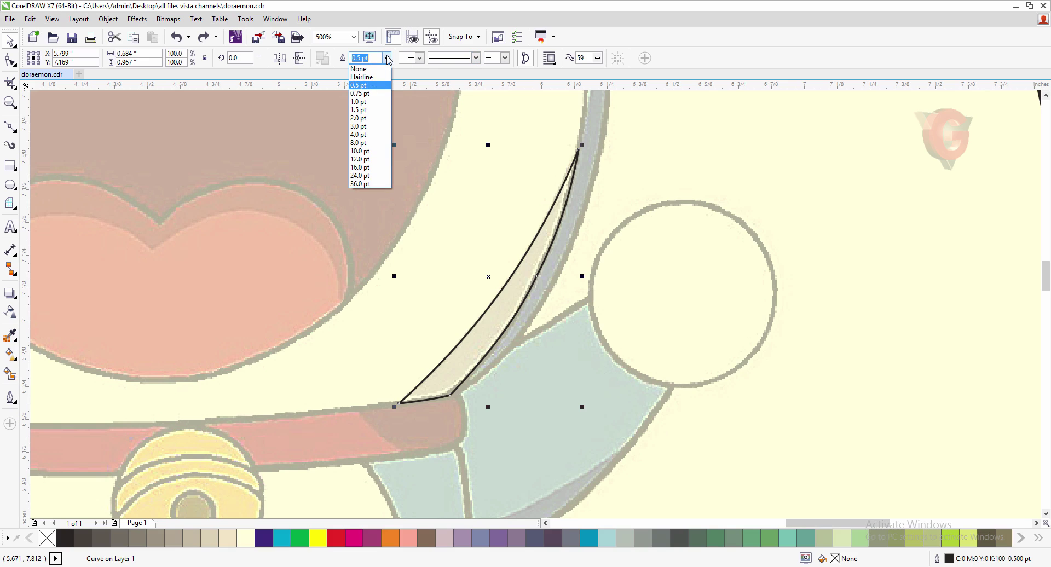
left_click(359, 102)
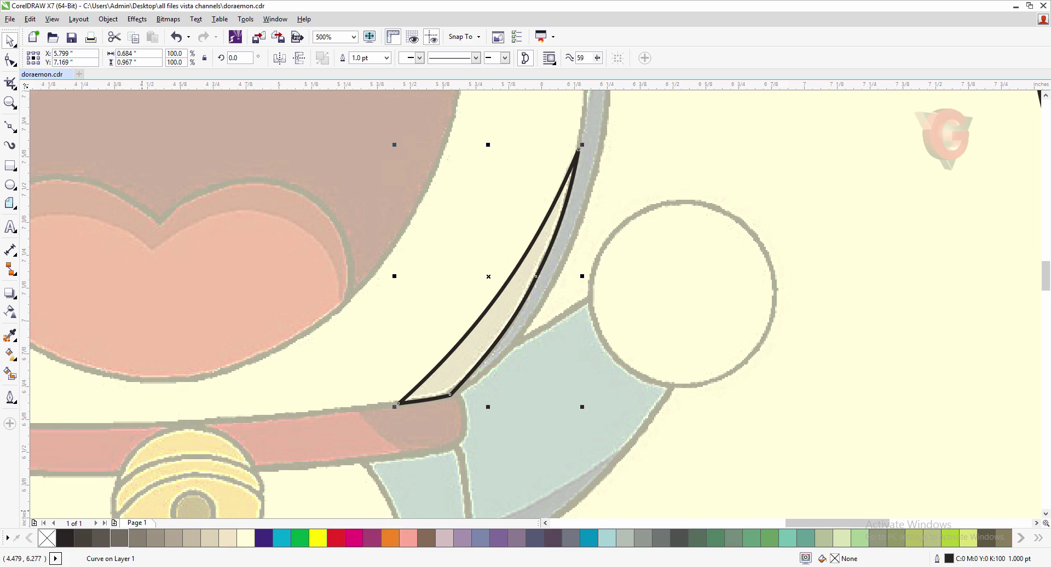
left_click(158, 542)
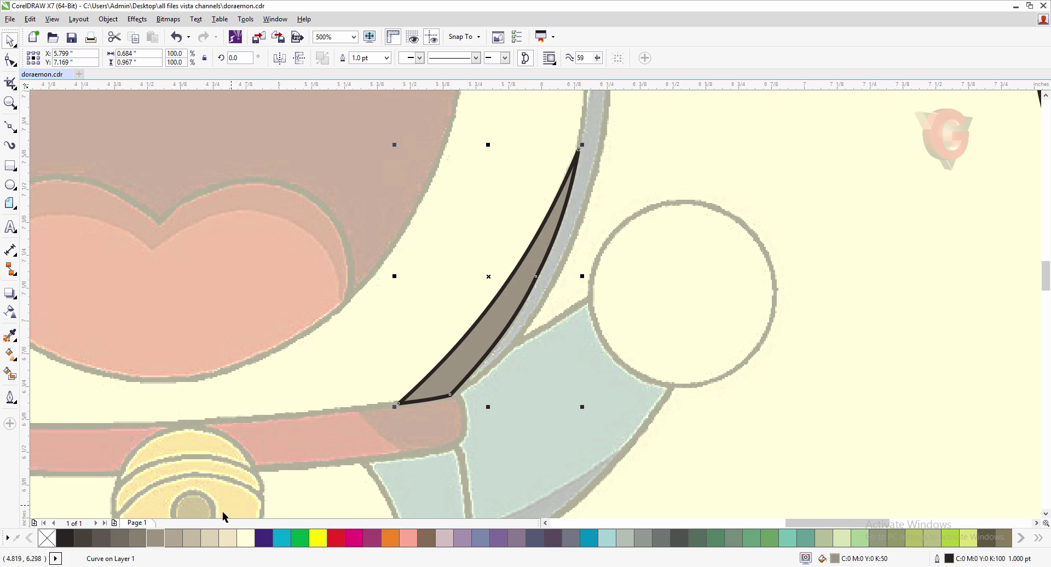
left_click(214, 543)
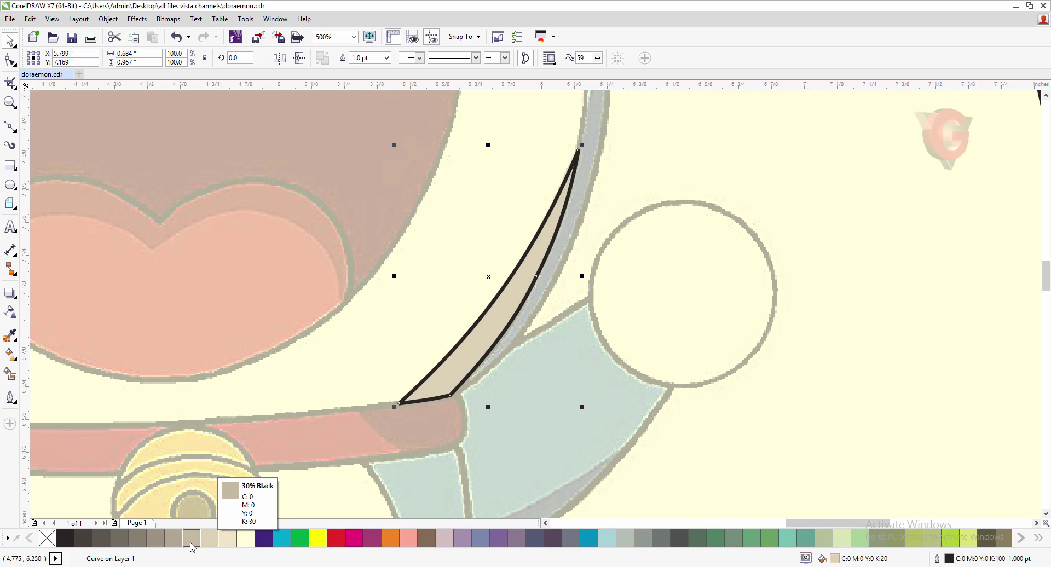
left_click(191, 543)
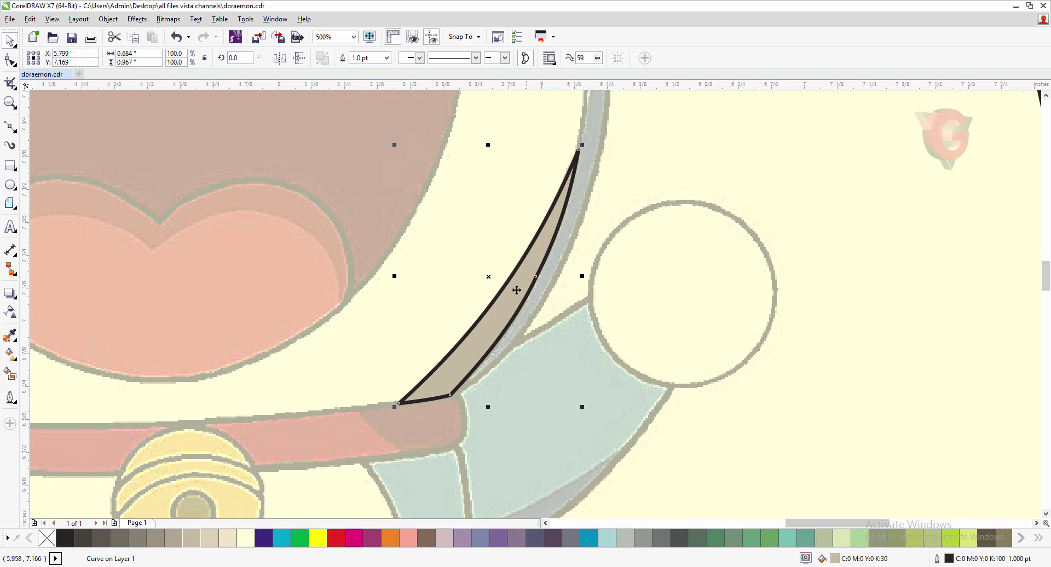
scroll(508, 244, "down", 3)
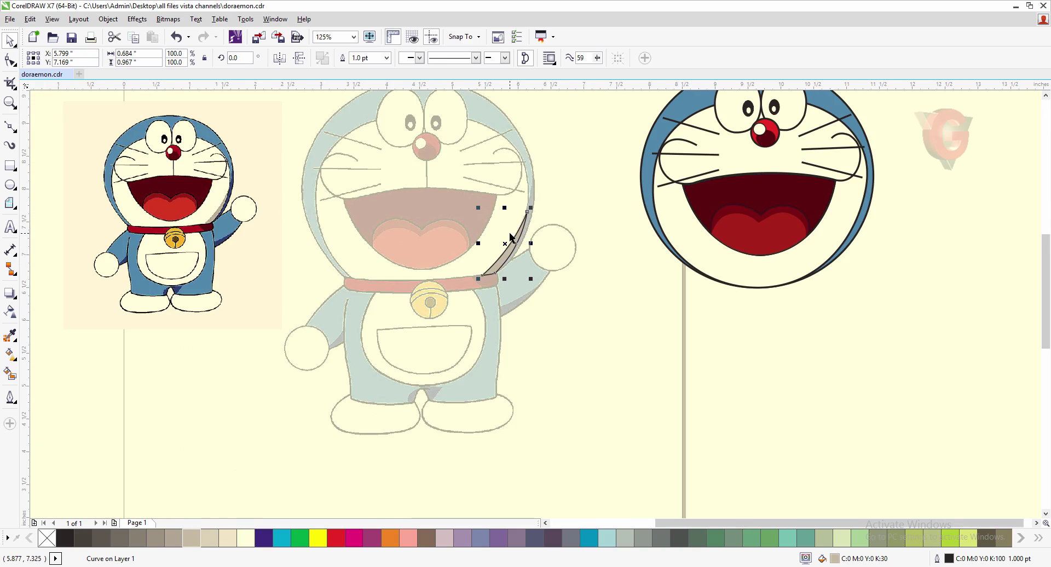
scroll(481, 219, "up", 1)
scroll(600, 267, "down", 1)
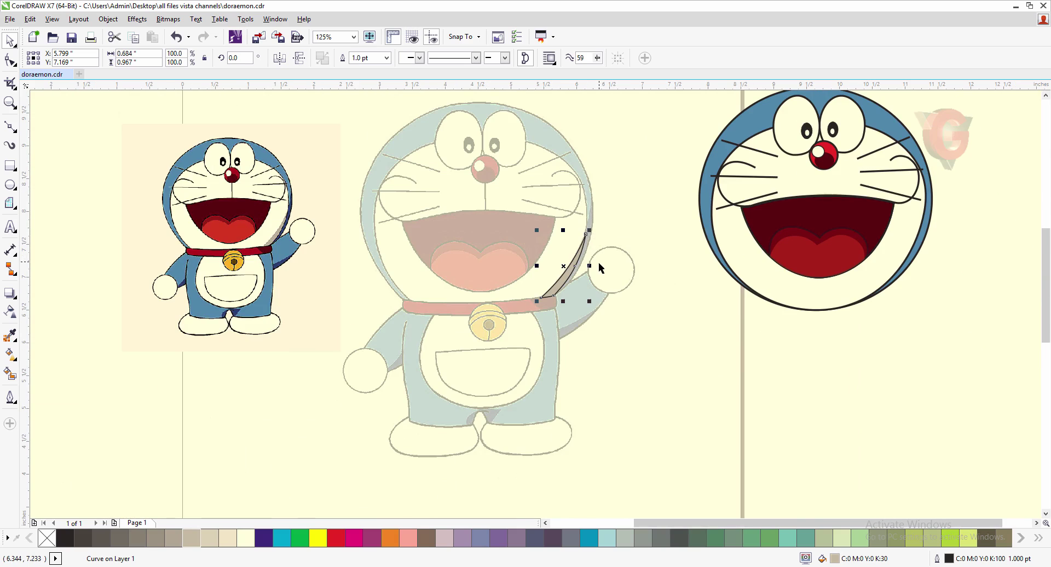
scroll(271, 230, "up", 2)
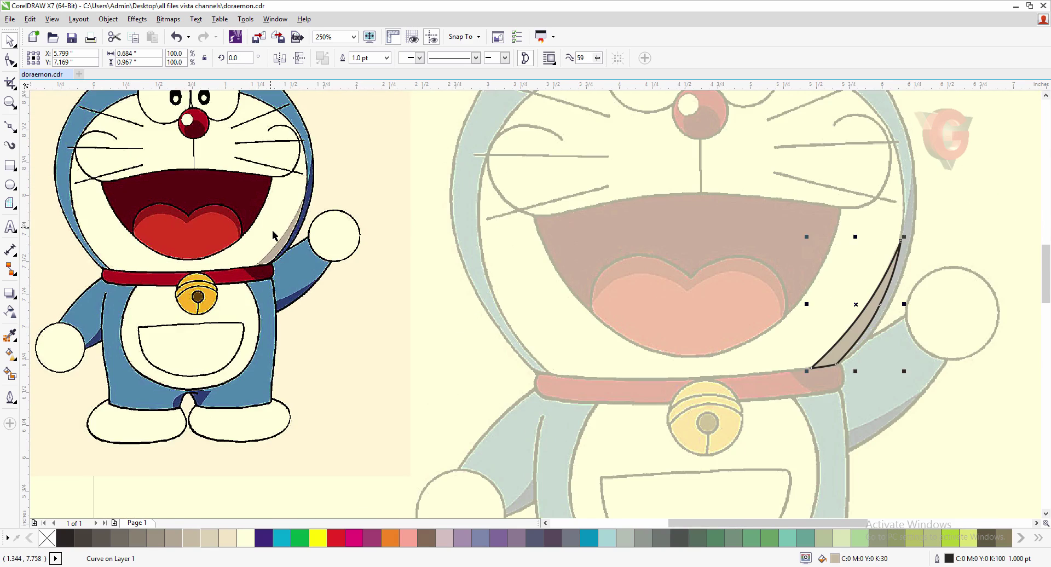
- Set the cheek shadow's outline width to Hairline and deselect the shape
scroll(279, 232, "down", 1)
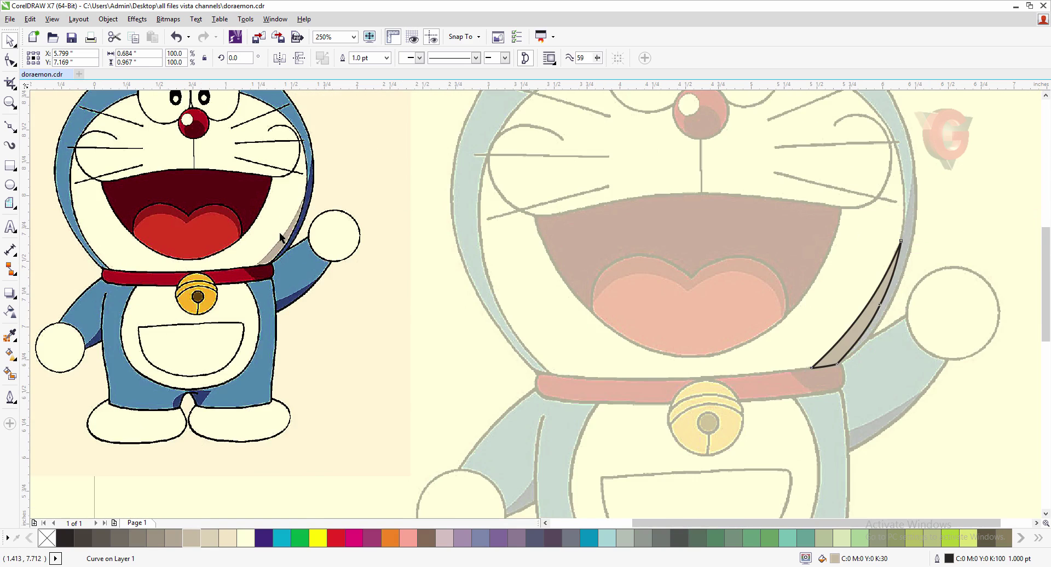
scroll(279, 232, "down", 1)
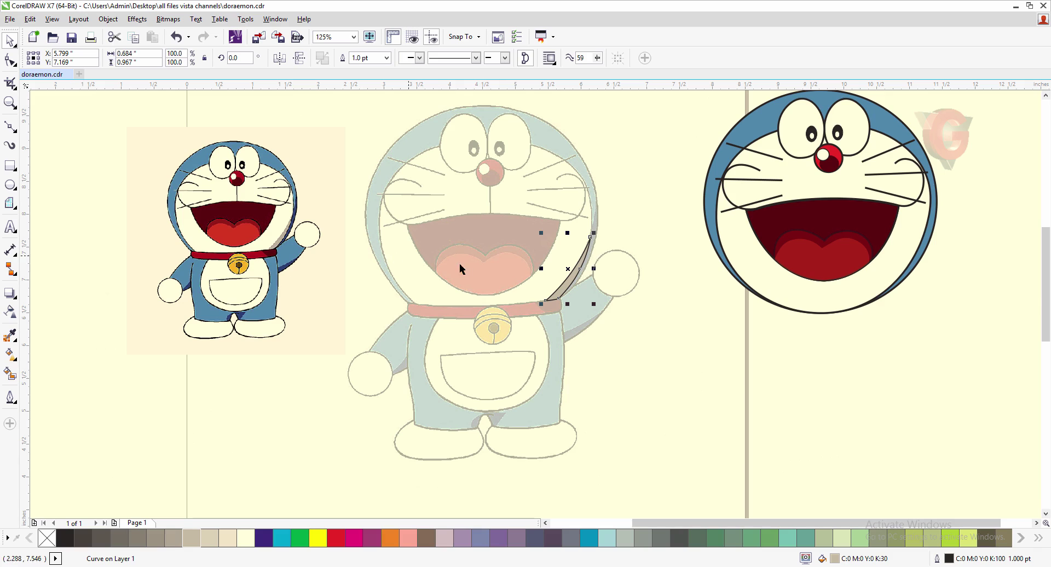
left_click(386, 57)
left_click(359, 69)
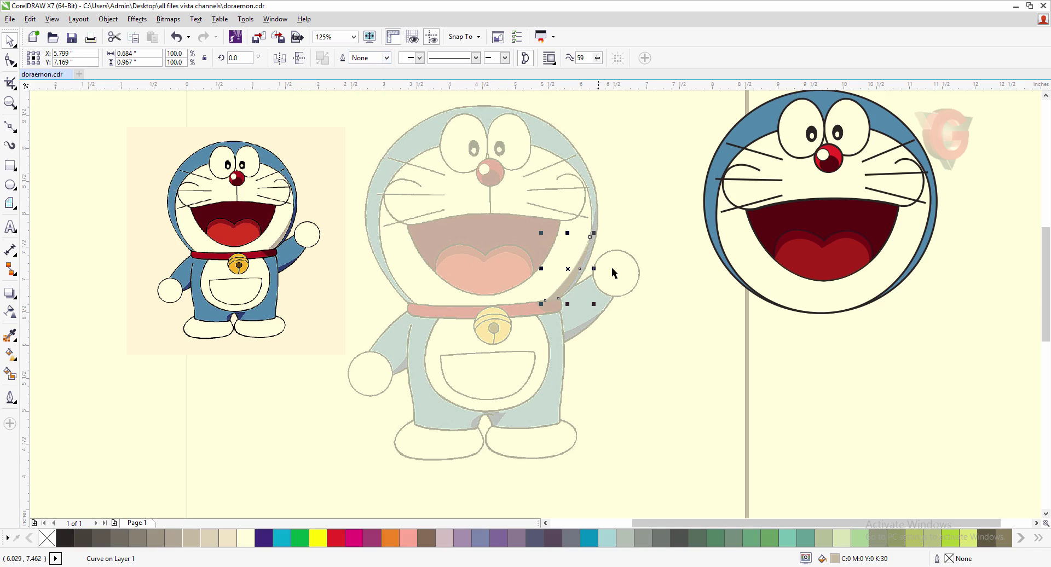
left_click(569, 277)
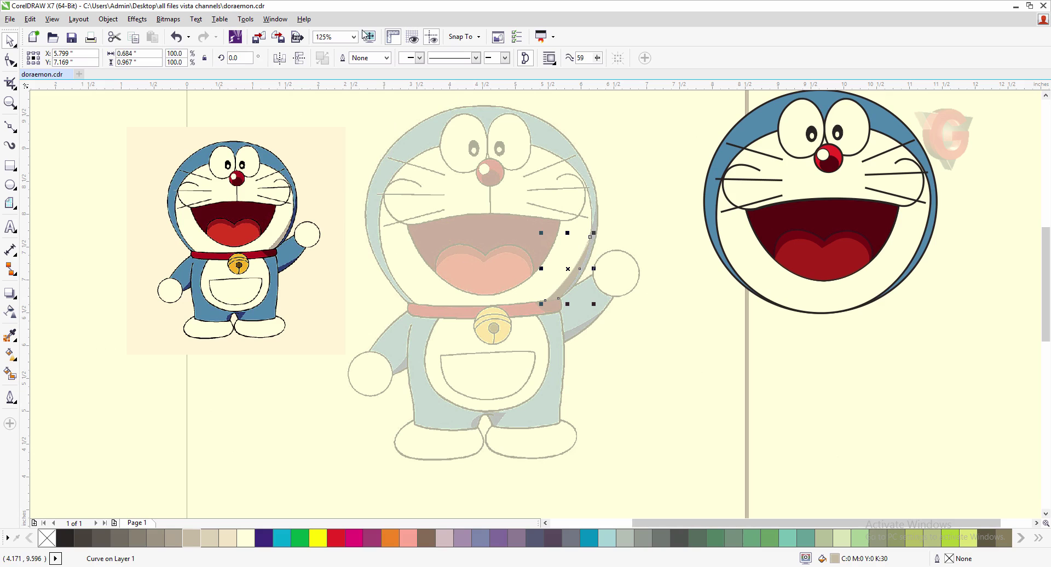
left_click(386, 58)
left_click(373, 79)
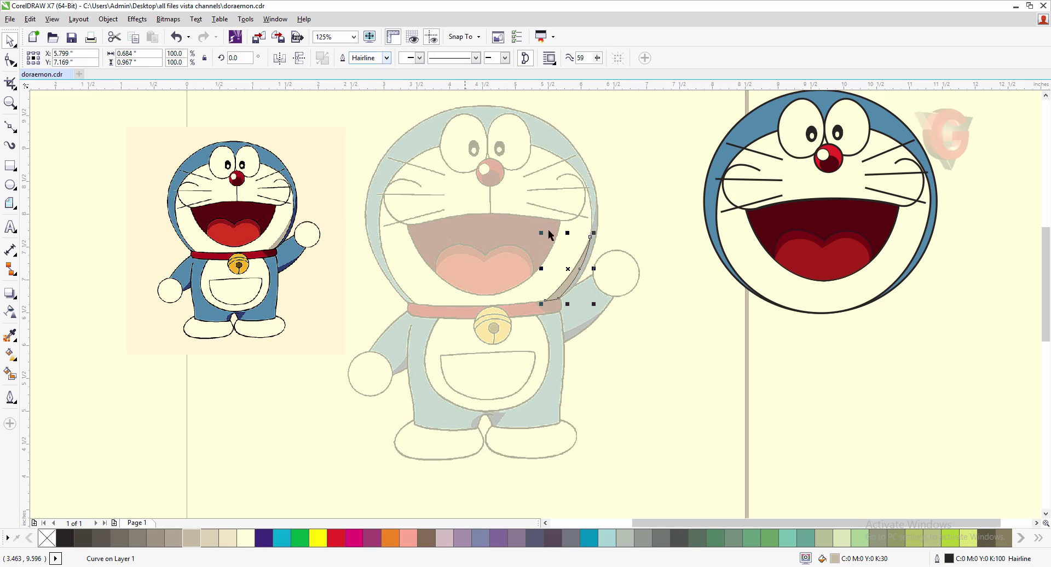
left_click(633, 299)
- Start a Bezier outline of the red collar with straight segments across its upper edge and around its right end
scroll(586, 287, "up", 3)
scroll(587, 287, "up", 2)
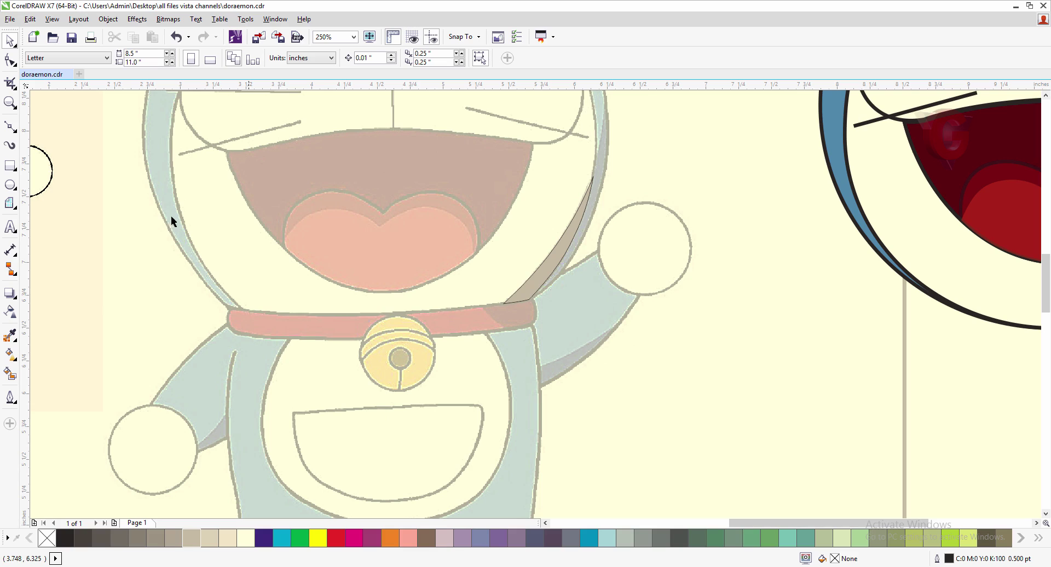
left_click(10, 127)
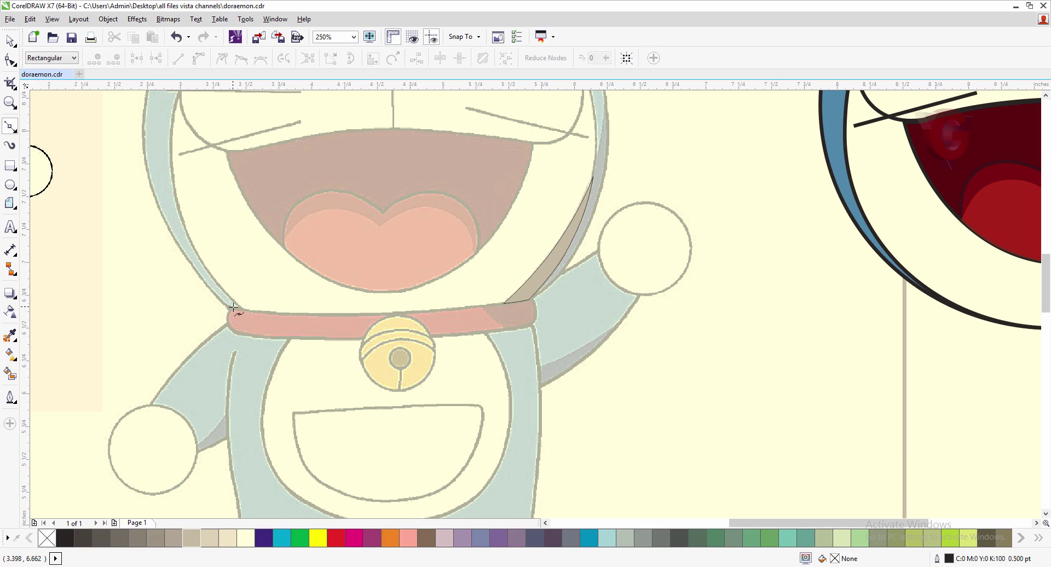
left_click(234, 308)
scroll(532, 299, "up", 2)
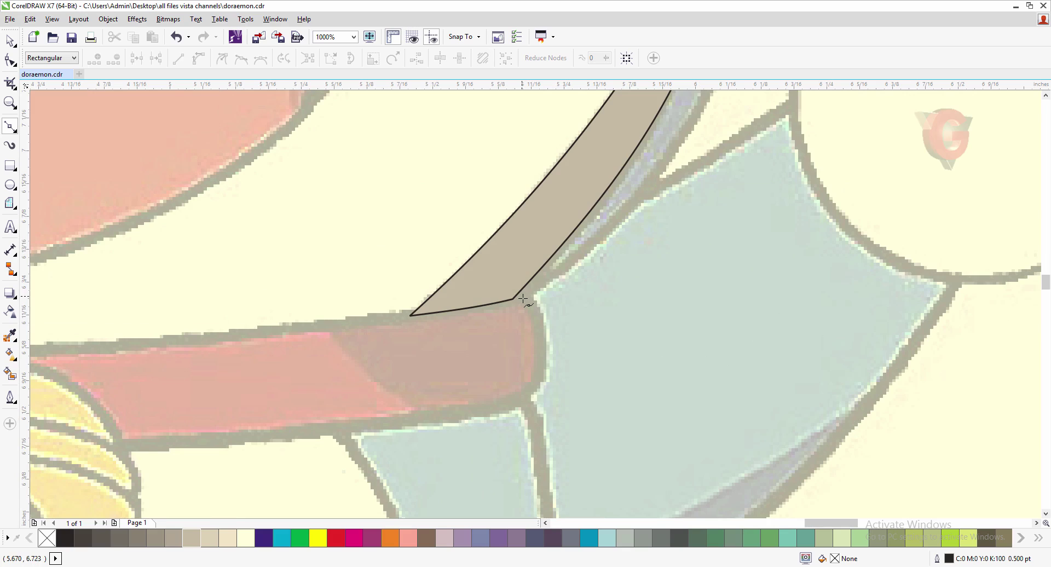
left_click(522, 299)
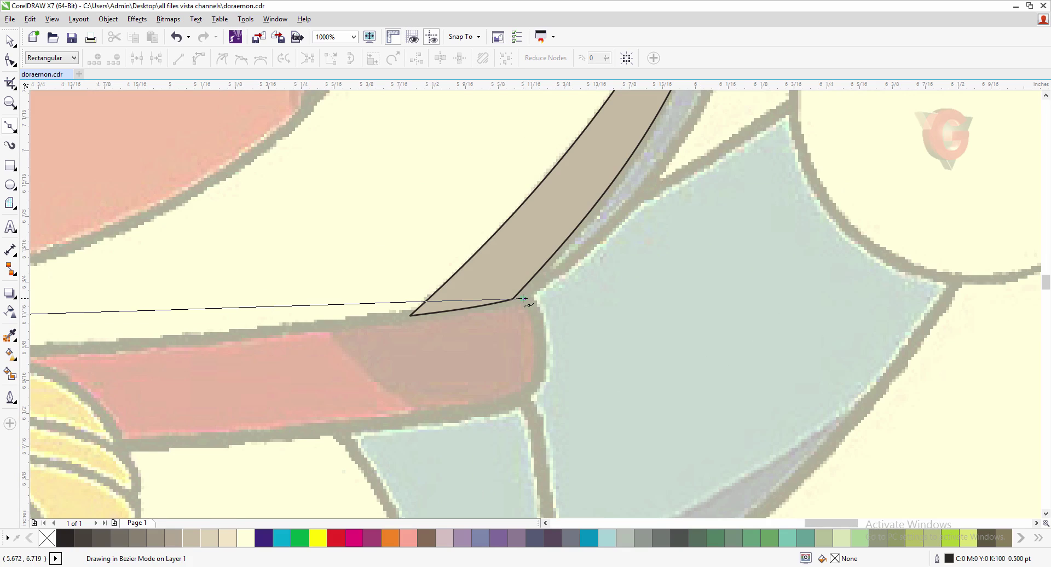
left_click(522, 299)
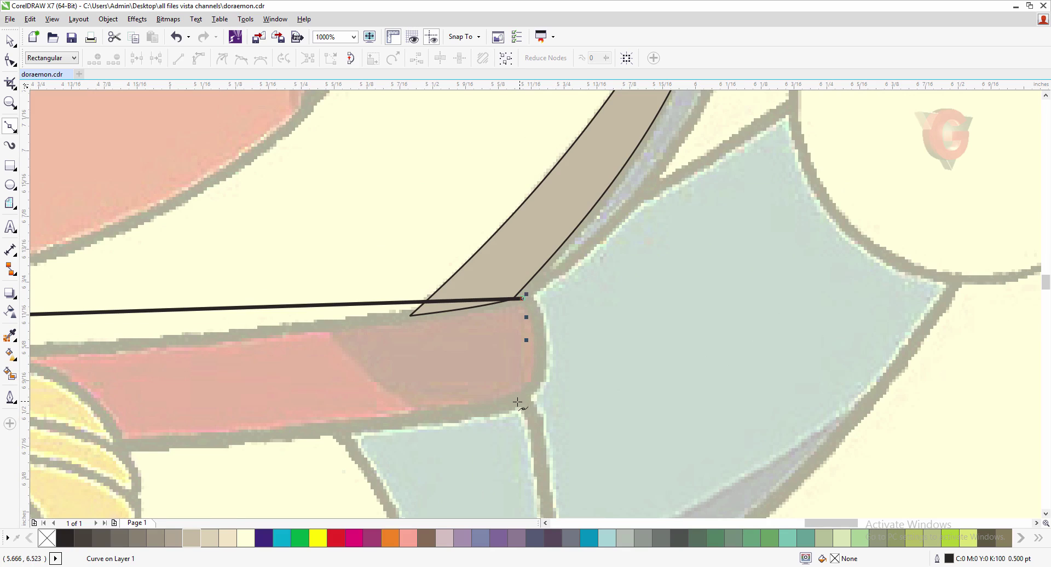
left_click(540, 349)
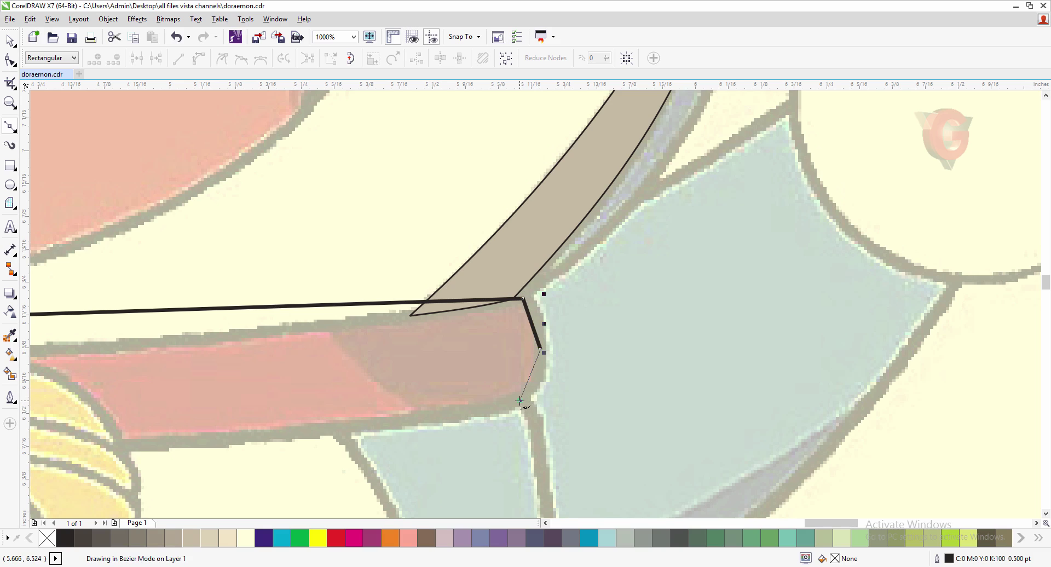
left_click(519, 398)
- Continue the collar outline along its lower edge and around the left end, closing it at the starting node
scroll(545, 372, "down", 4)
scroll(435, 390, "up", 2)
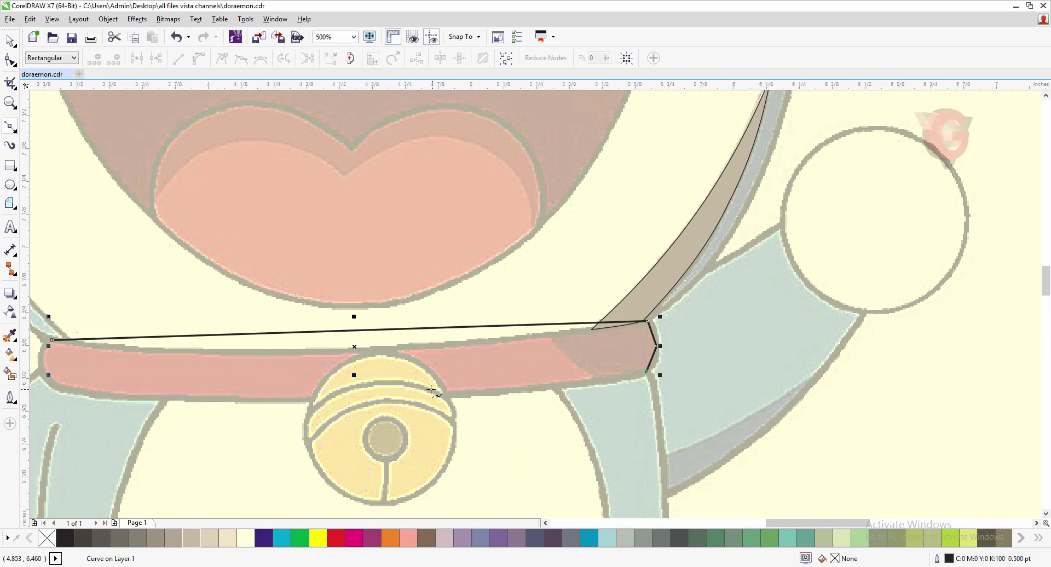
left_click(57, 386)
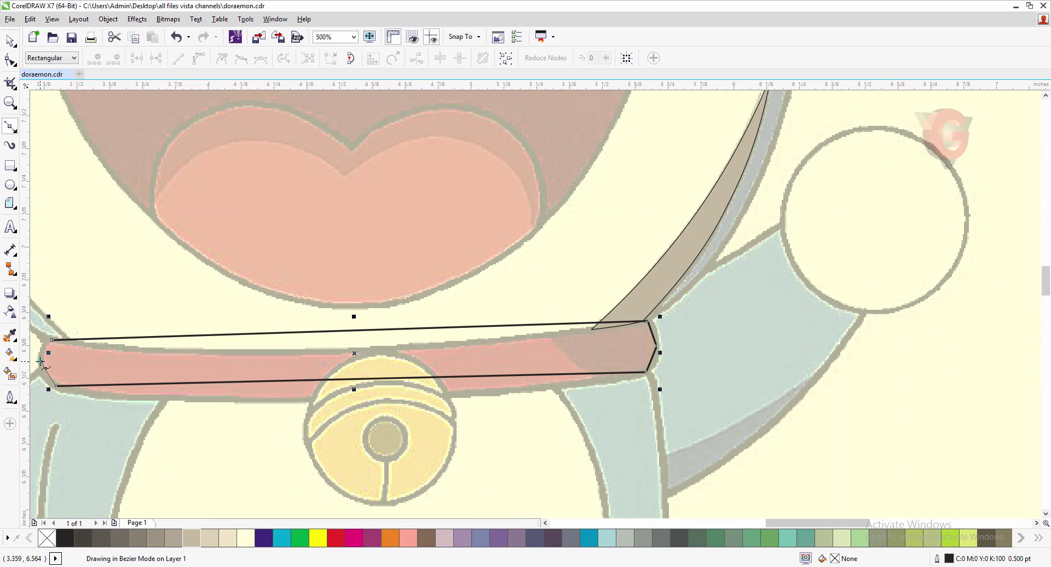
left_click(40, 361)
left_click(53, 340)
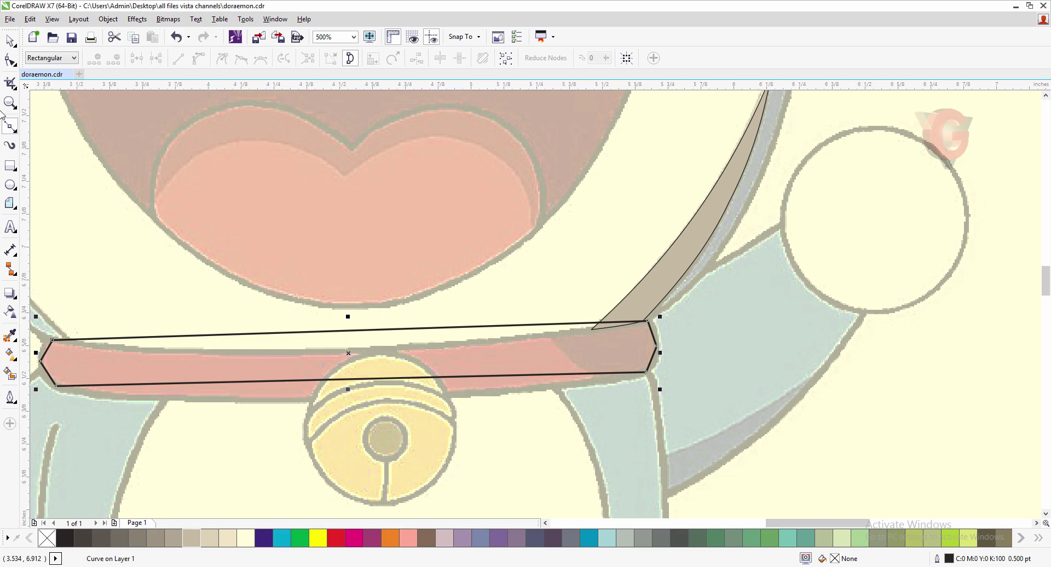
left_click(10, 39)
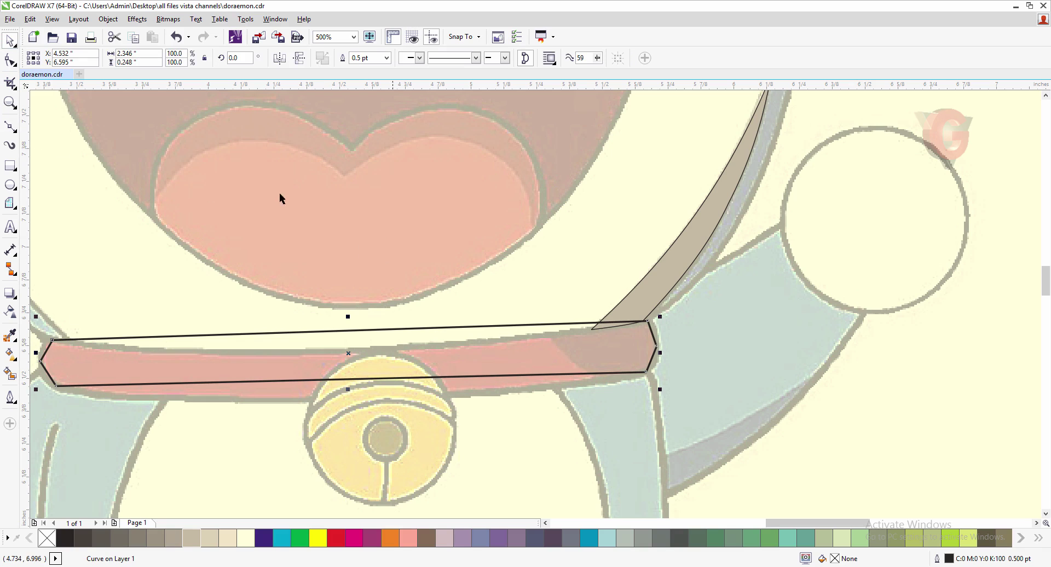
- Select all nodes of the collar outline and convert its straight segments to curves
key("F10")
scroll(389, 323, "down", 5)
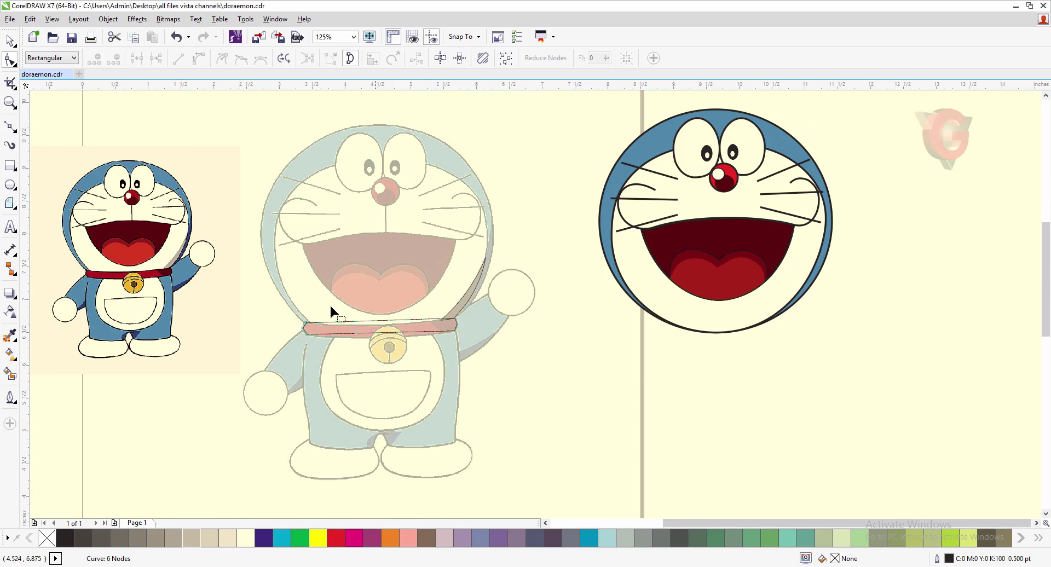
left_click_drag(438, 336, 466, 336)
scroll(454, 328, "up", 2)
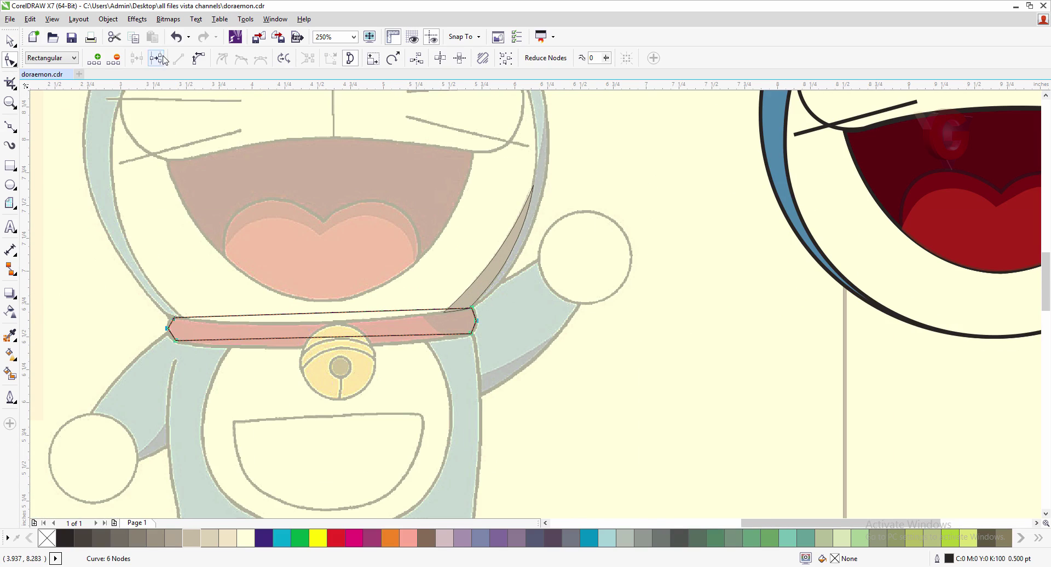
left_click(198, 57)
- Bend the collar outline's long upper and lower segments downward to follow the edges of the reference collar
scroll(340, 306, "up", 4)
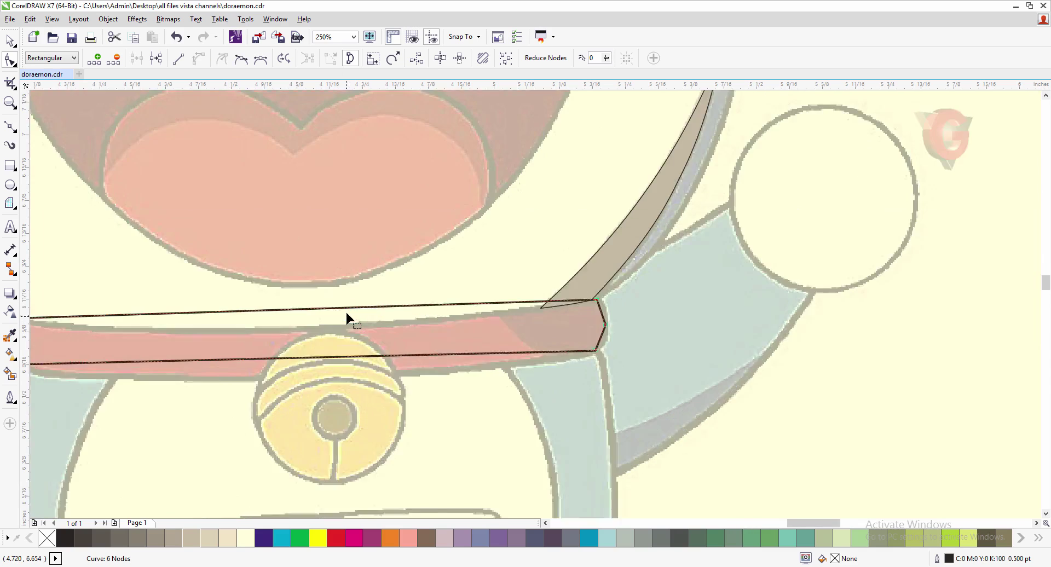
left_click(290, 310)
left_click_drag(292, 316, 302, 348)
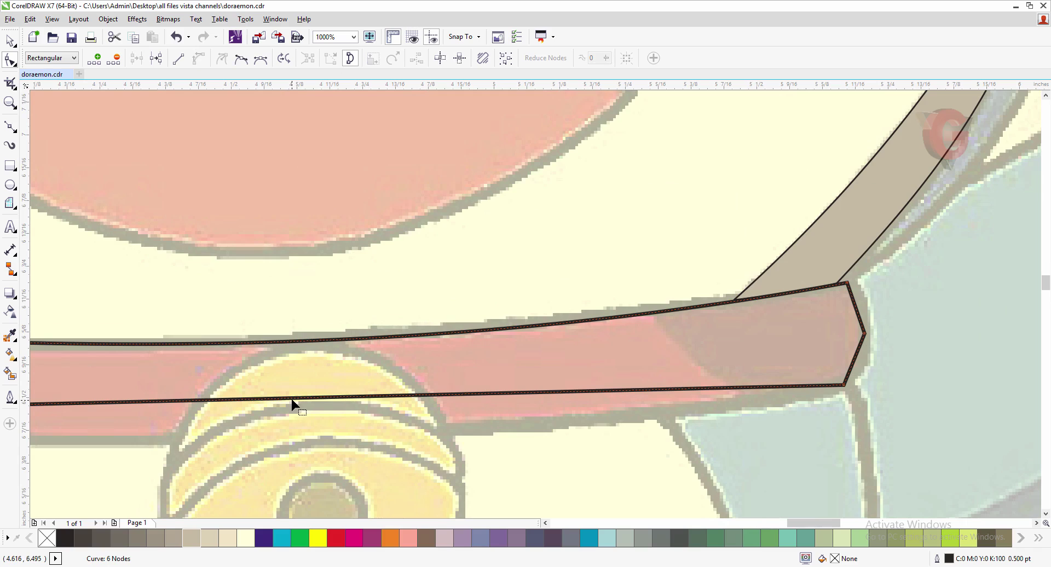
left_click_drag(290, 400, 307, 439)
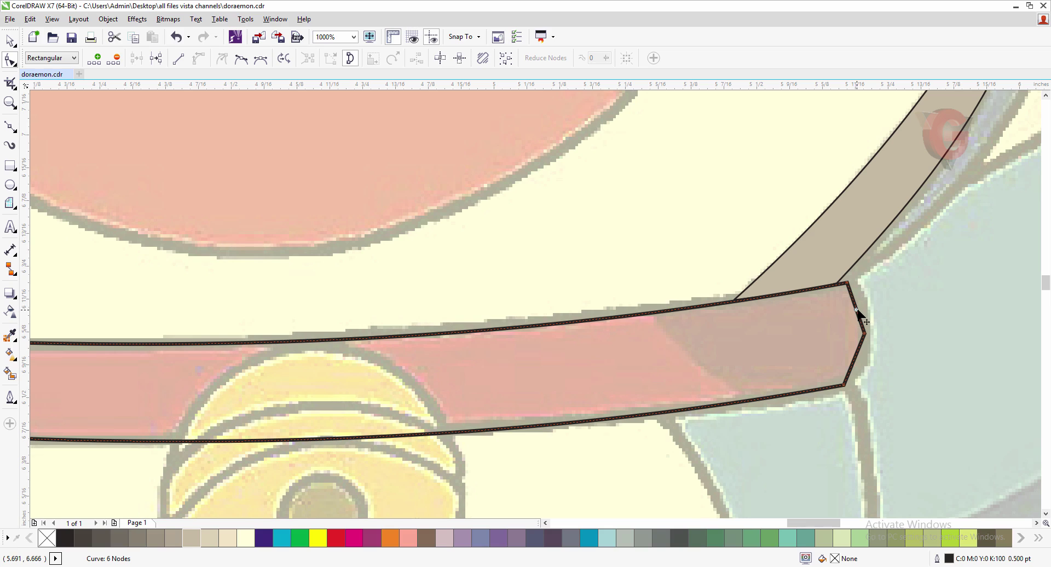
- Curve the two segments at the collar's right end outward and delete the middle node between them
left_click_drag(856, 310, 863, 310)
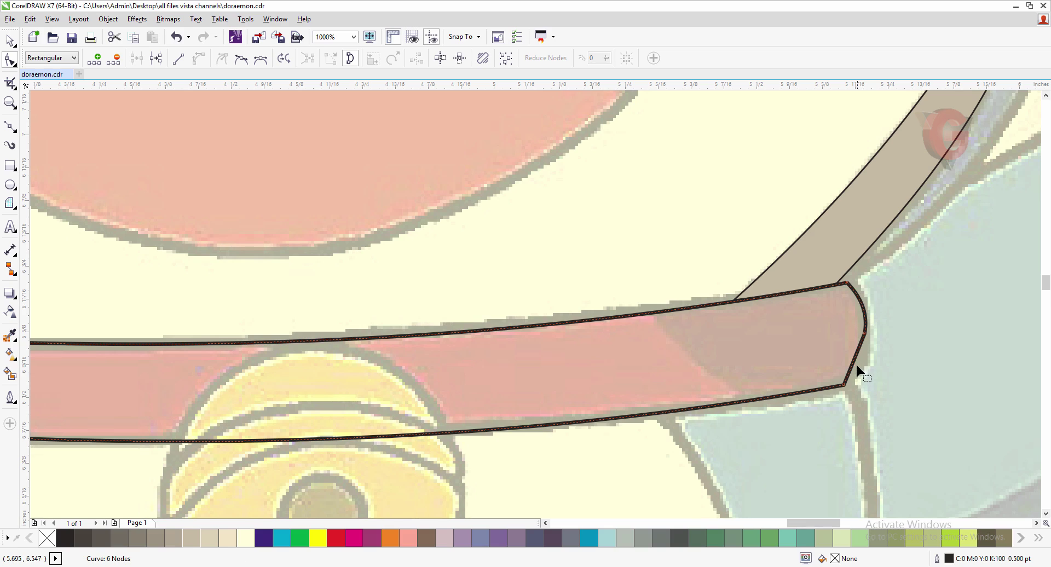
left_click_drag(856, 364, 860, 359)
left_click(864, 333)
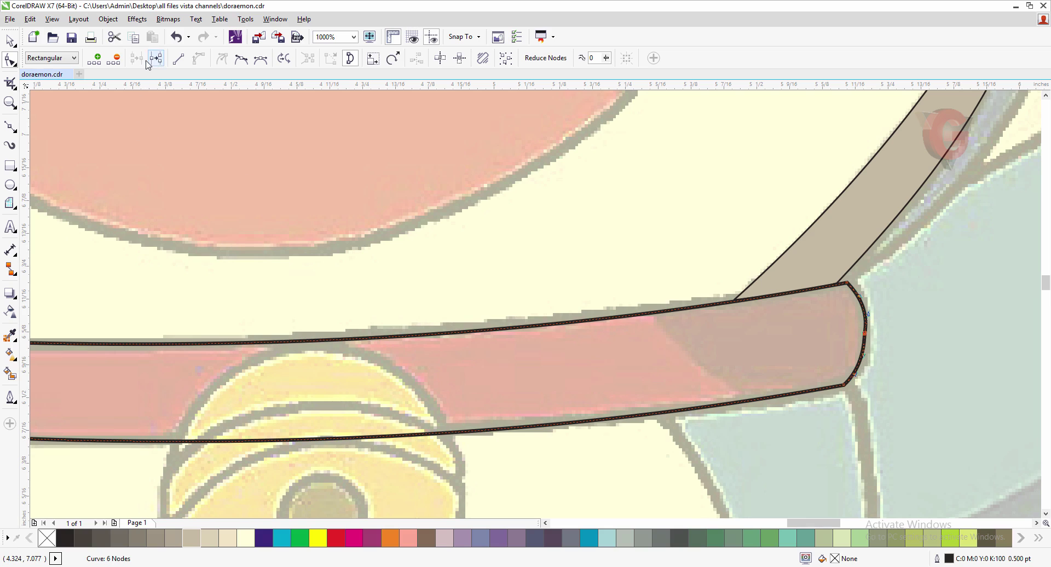
left_click(113, 59)
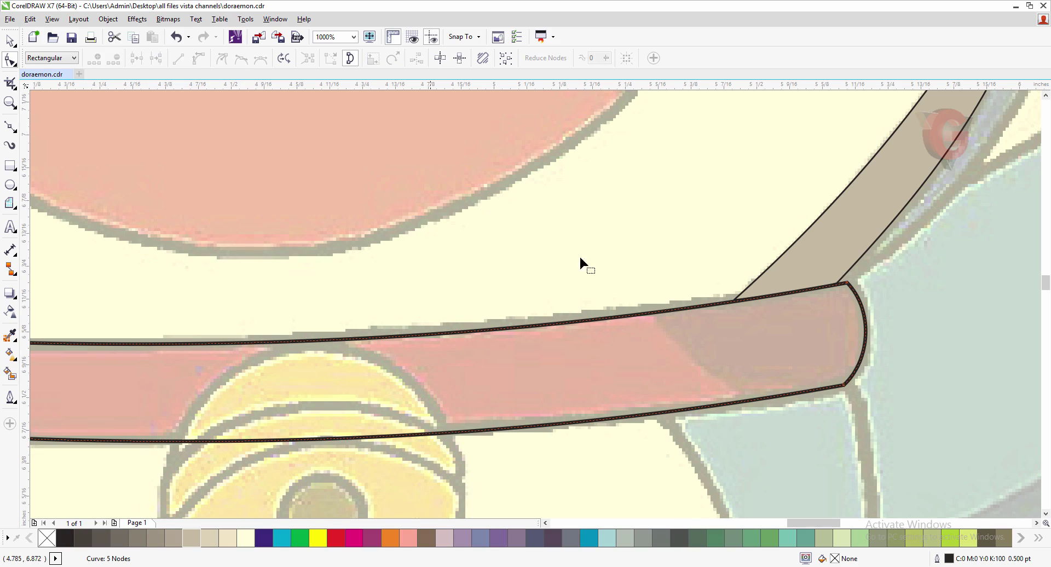
- Round the two segments at the collar's left end, delete the middle node between them and finish node editing
scroll(691, 261, "down", 2)
scroll(141, 311, "up", 4)
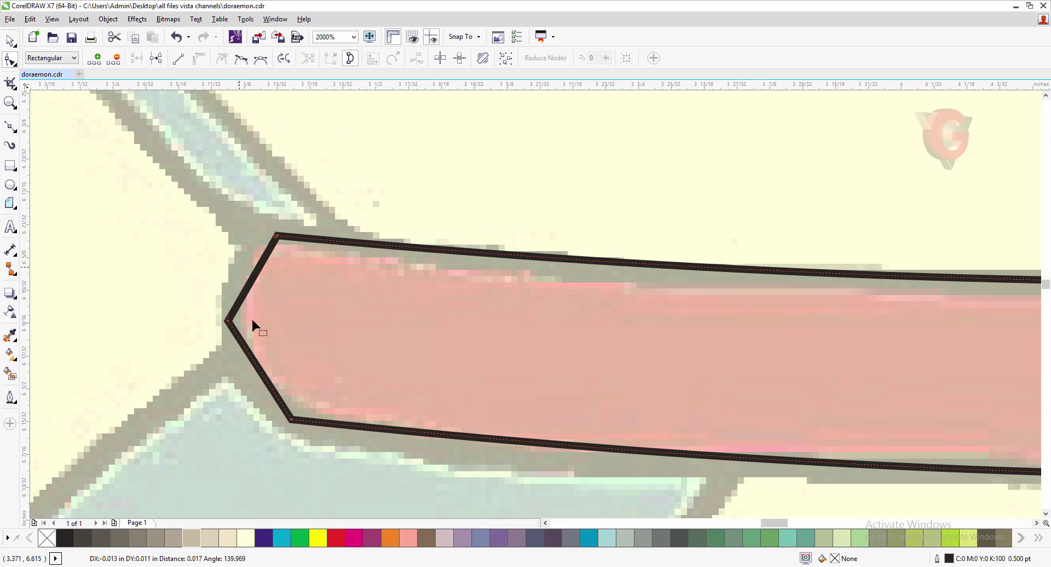
left_click_drag(252, 324, 251, 321)
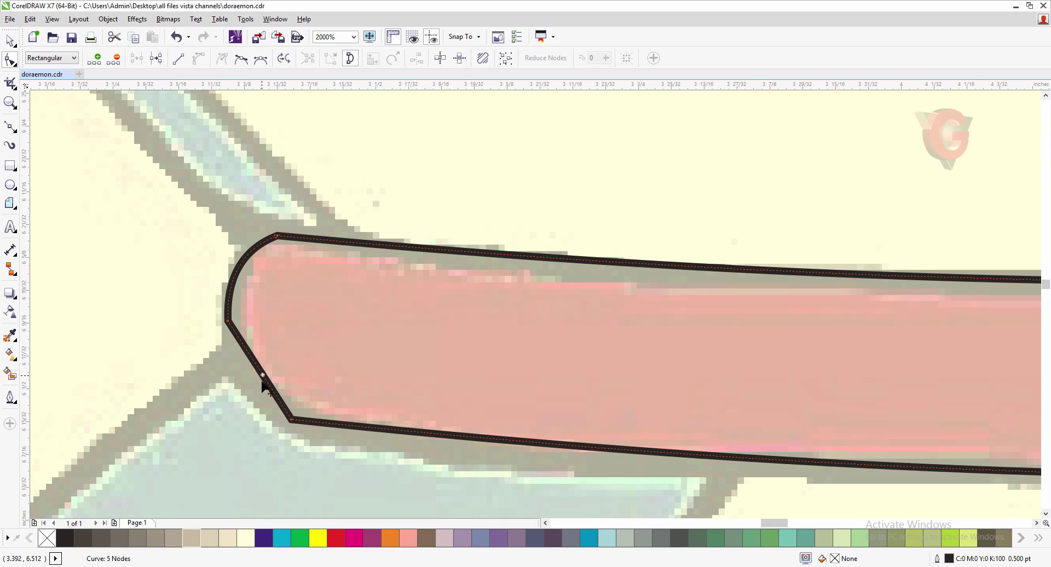
left_click_drag(262, 382, 252, 388)
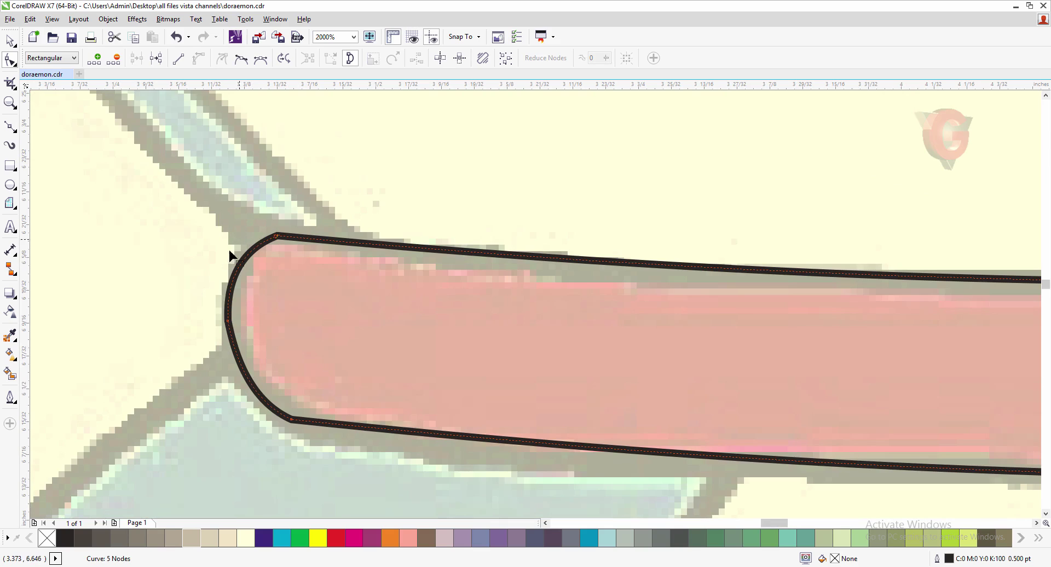
left_click_drag(260, 352, 260, 361)
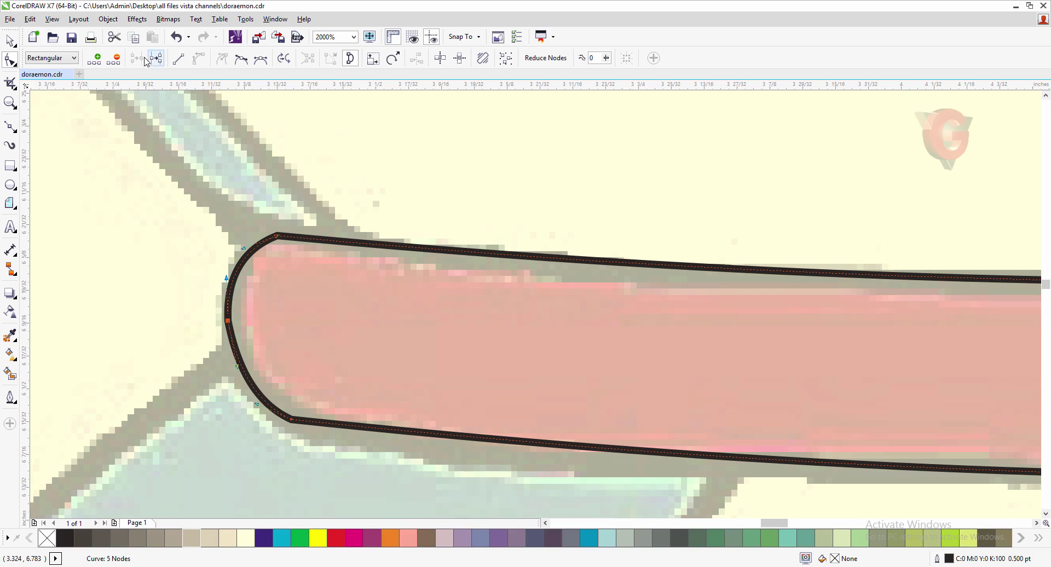
left_click(113, 58)
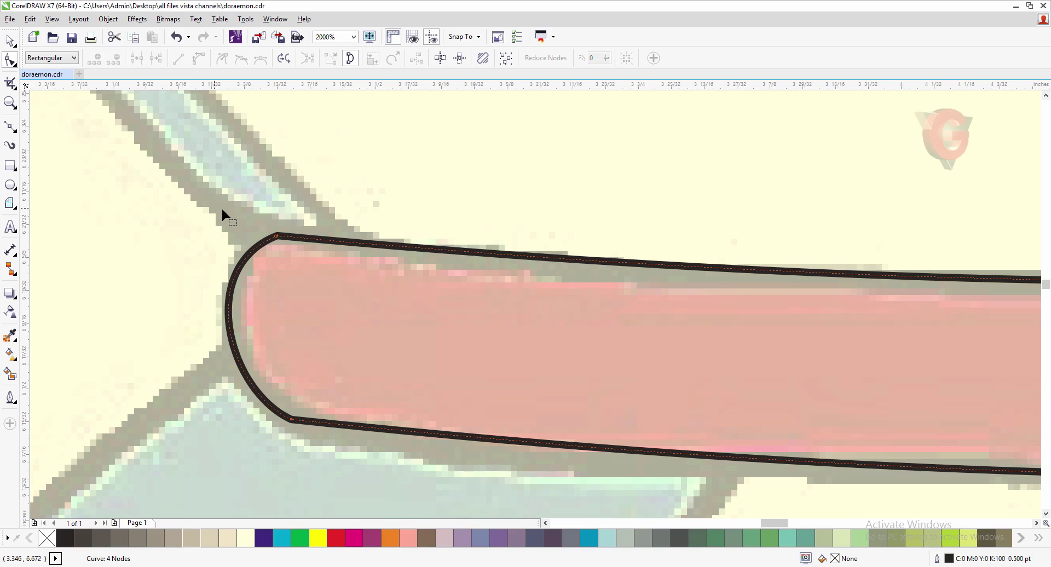
left_click(10, 41)
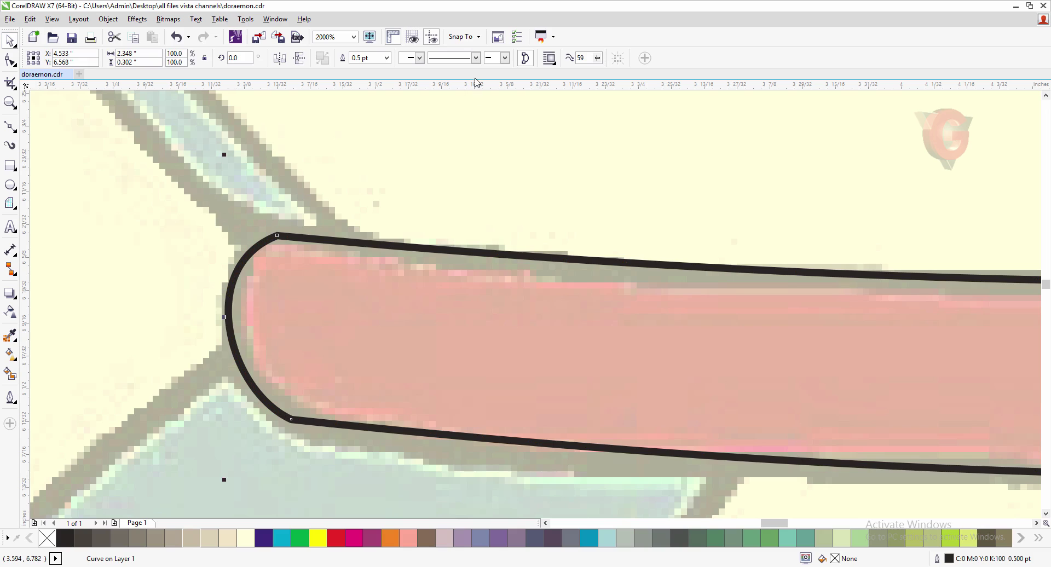
- Set the collar's outline width to 2.0 pt
scroll(288, 235, "down", 3)
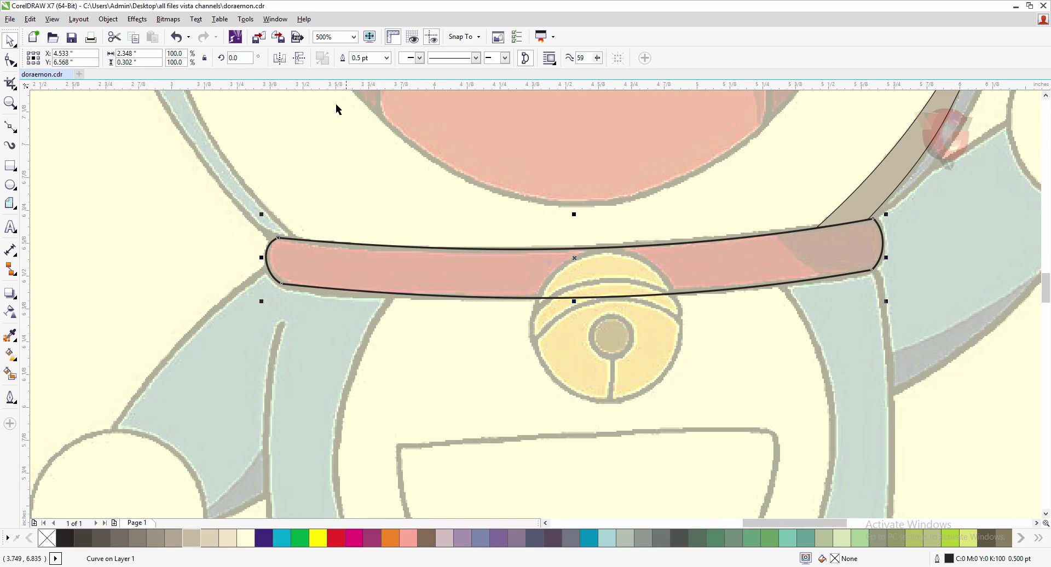
left_click(387, 58)
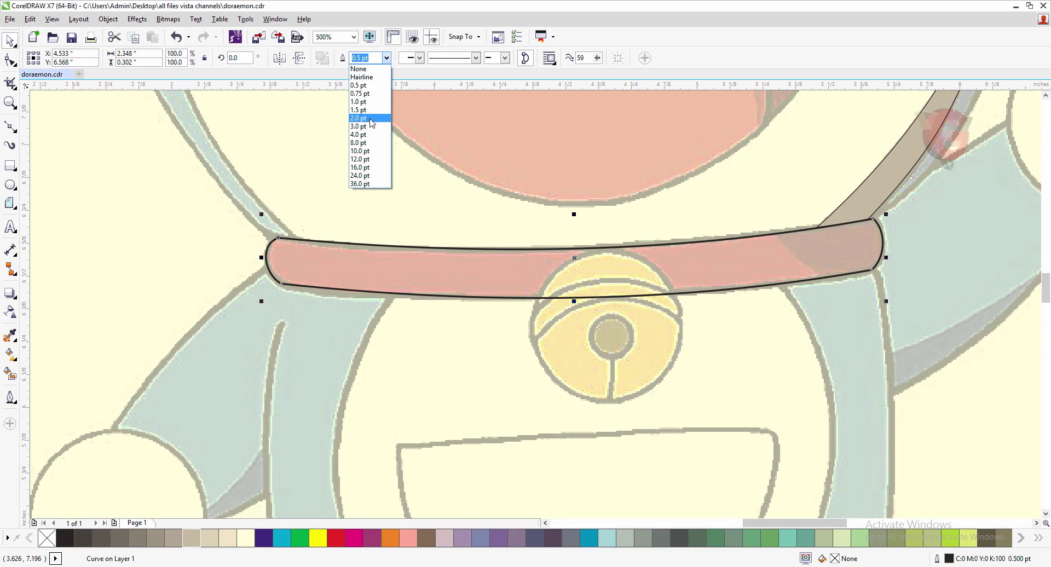
left_click(378, 131)
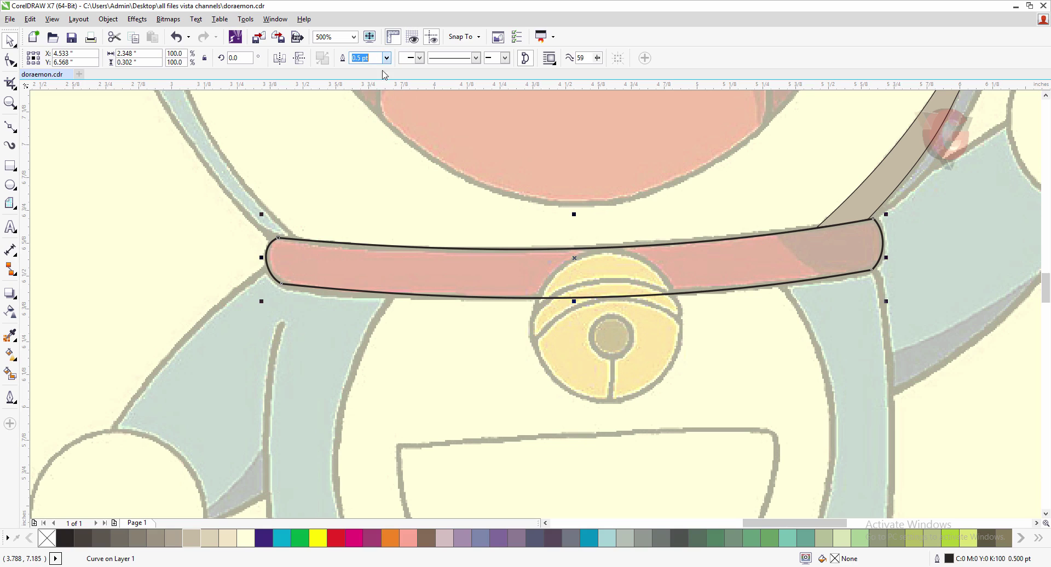
left_click(387, 58)
left_click(368, 116)
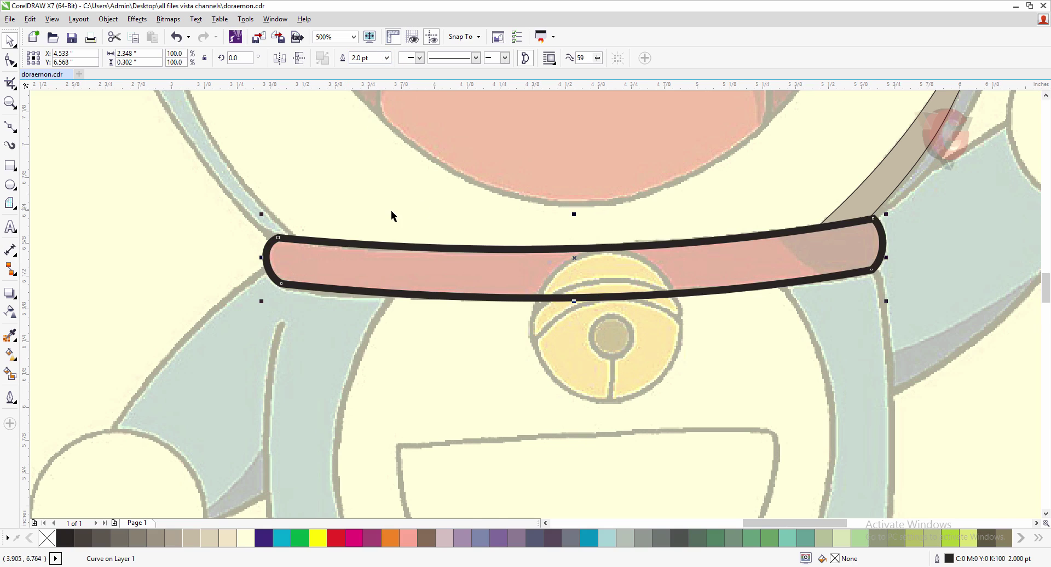
- Draw an ellipse about 0.56 by 0.58 in around the collar's bell and fit it to the reference outline
scroll(391, 215, "down", 2)
scroll(527, 230, "up", 2)
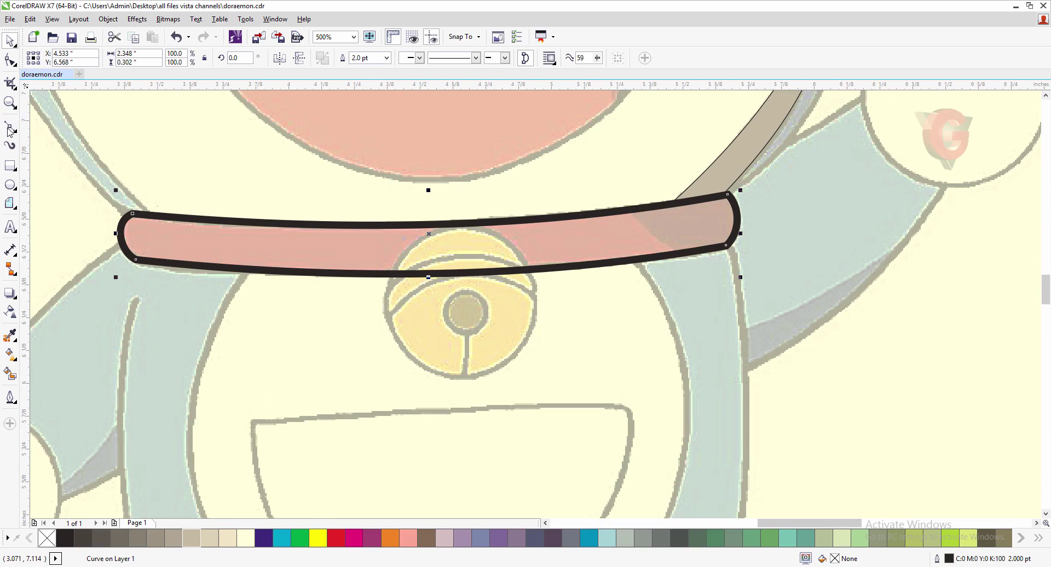
left_click(9, 185)
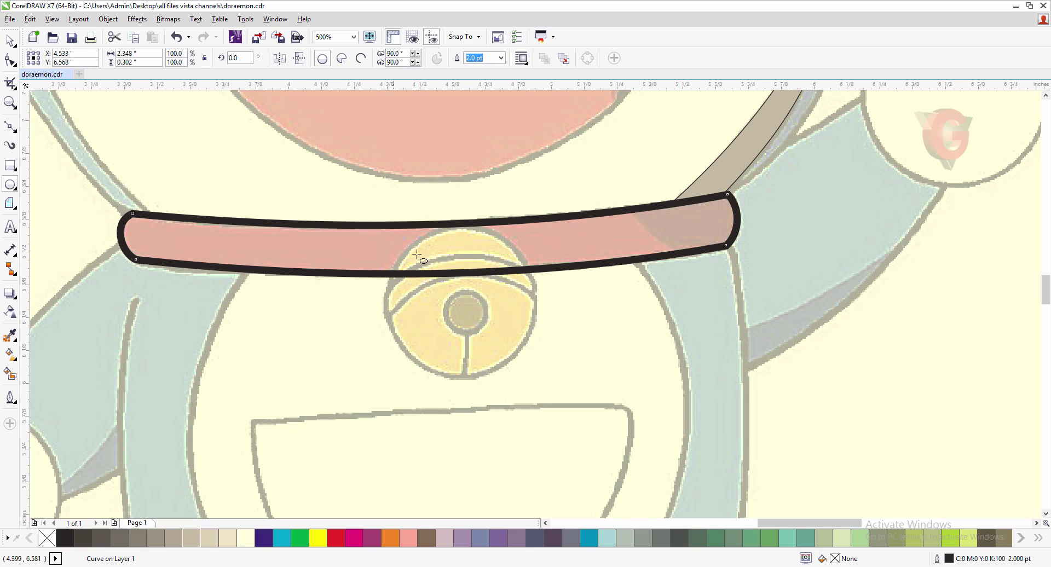
left_click_drag(394, 229, 532, 378)
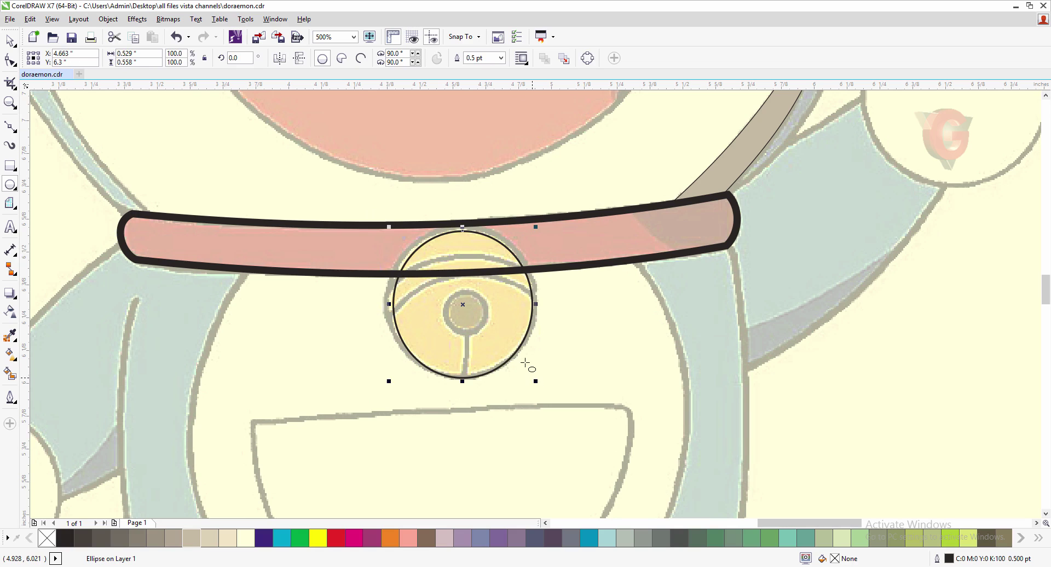
left_click_drag(390, 226, 384, 222)
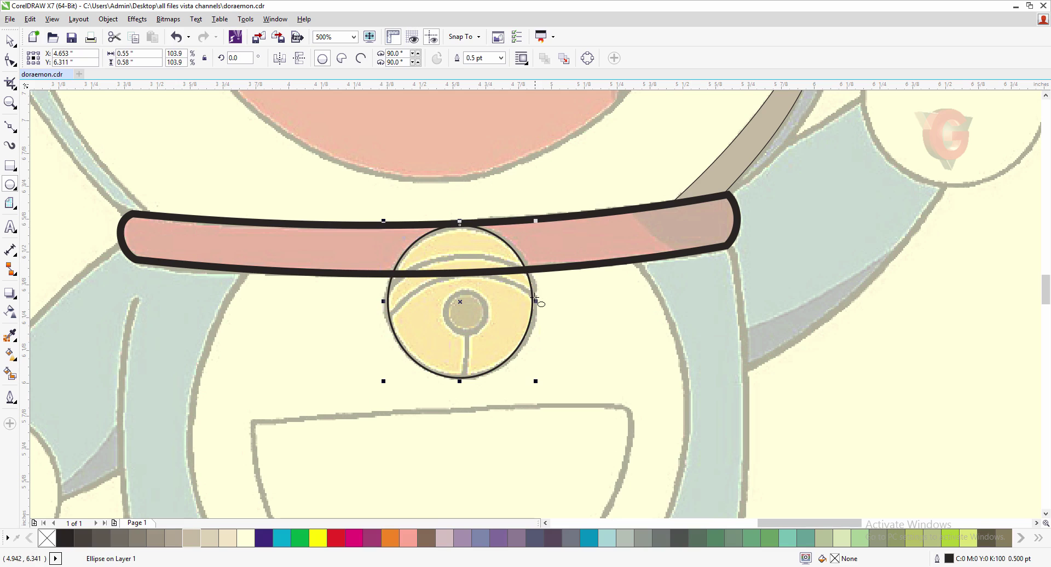
scroll(541, 304, "up", 2)
left_click_drag(529, 300, 535, 300)
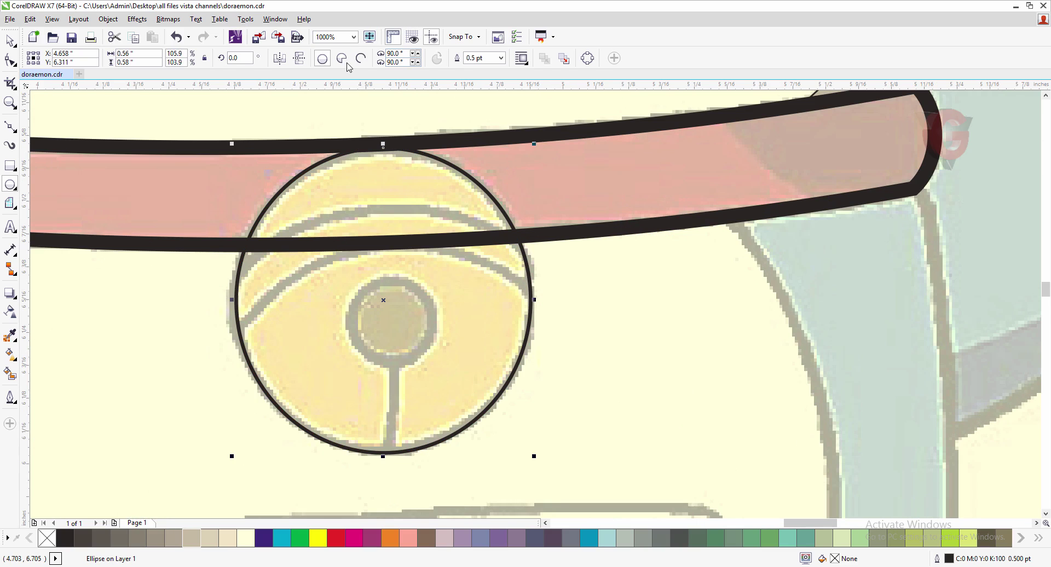
- Set the bell ellipse's outline width to 2.0 pt
left_click(501, 58)
left_click(478, 118)
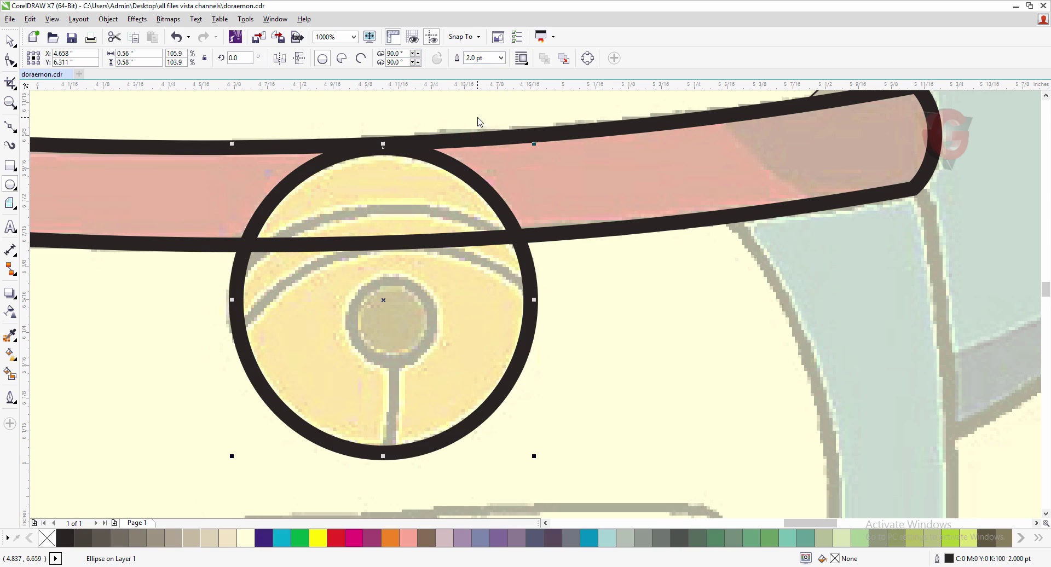
scroll(452, 154, "down", 2)
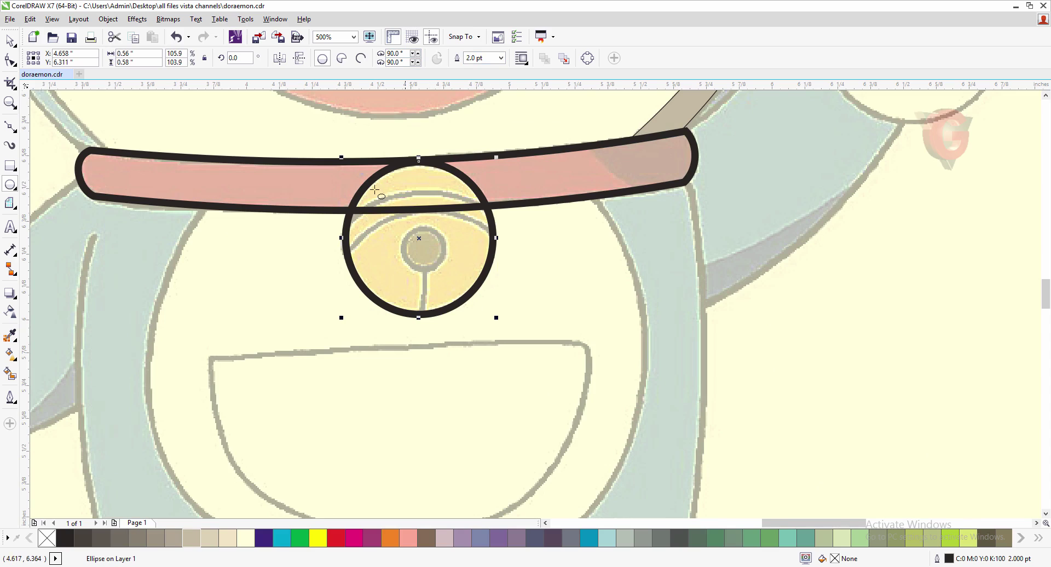
- Copy the bell ellipse and paste the duplicate in place
left_click(30, 19)
left_click(52, 126)
left_click(29, 18)
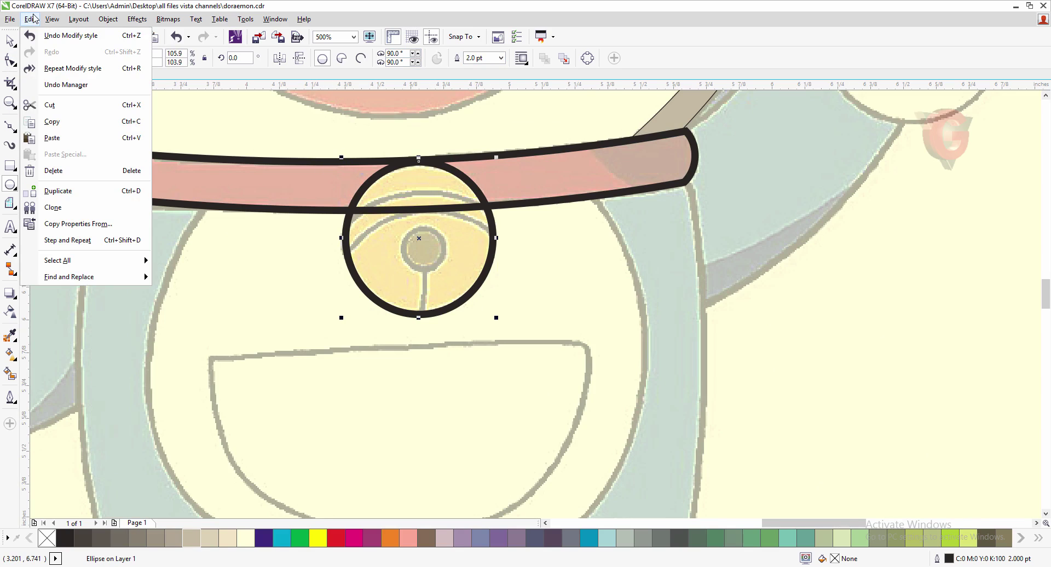
left_click(77, 138)
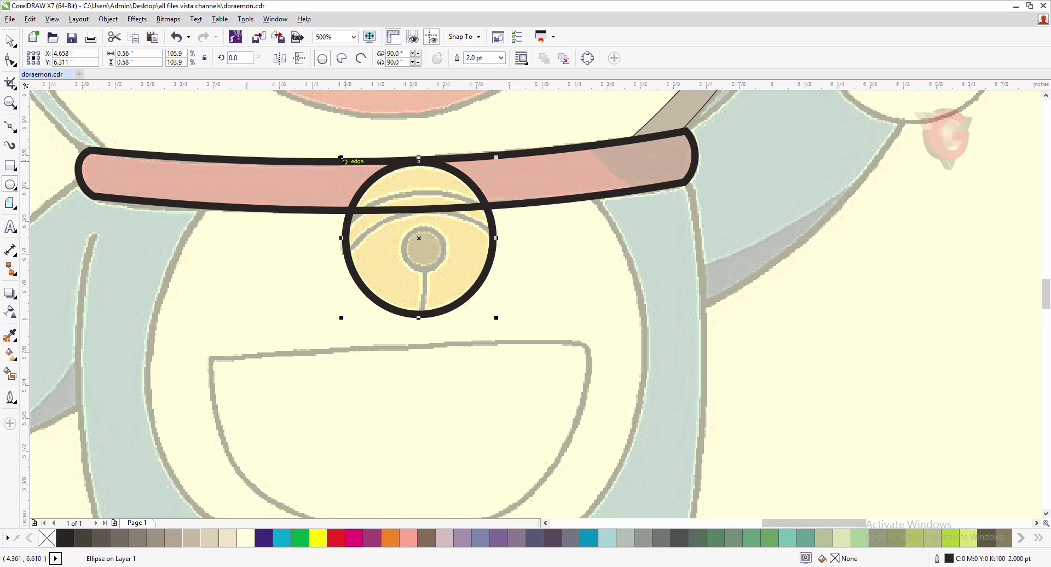
- Shrink the pasted ellipse to about 0.15 by 0.155 in and centre it on the bell's round hole
left_click_drag(339, 159, 392, 211)
left_click_drag(496, 317, 451, 271)
scroll(440, 237, "up", 2)
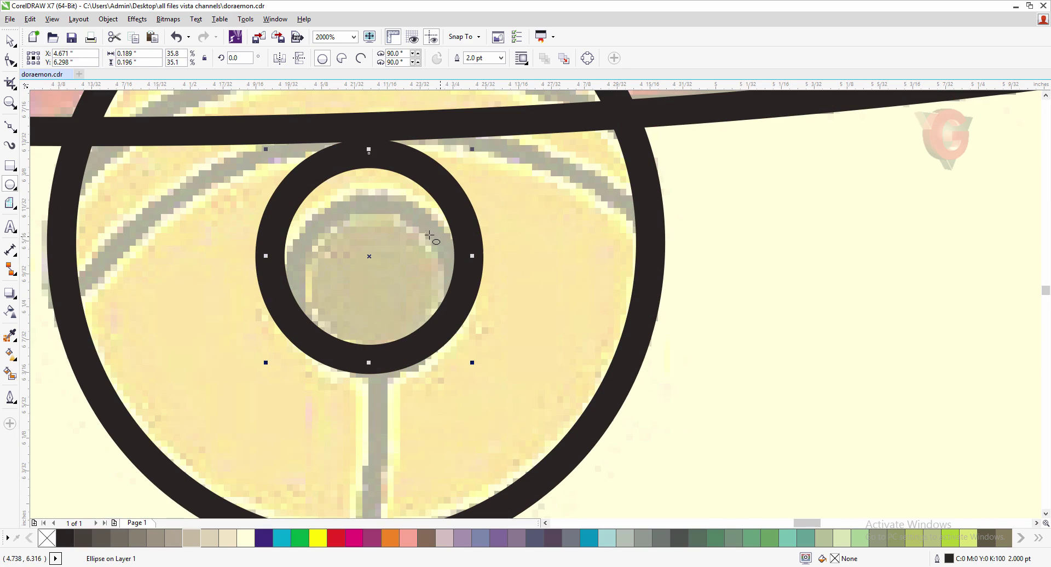
left_click_drag(270, 155, 313, 198)
left_click_drag(379, 275, 378, 283)
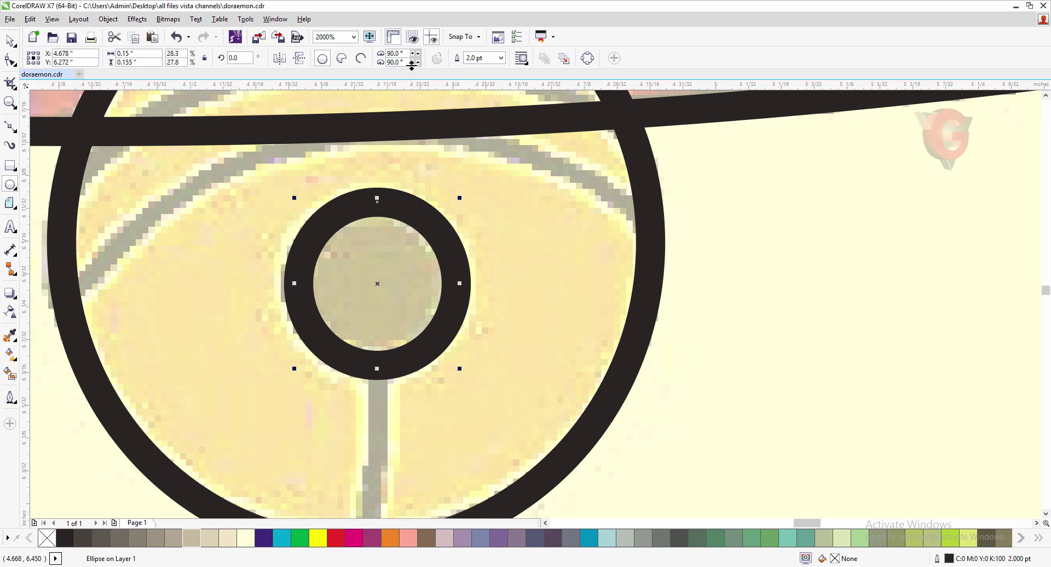
- Draw a slightly curved Bézier line from the bell's hole down to the bell's lower edge
scroll(434, 107, "down", 2)
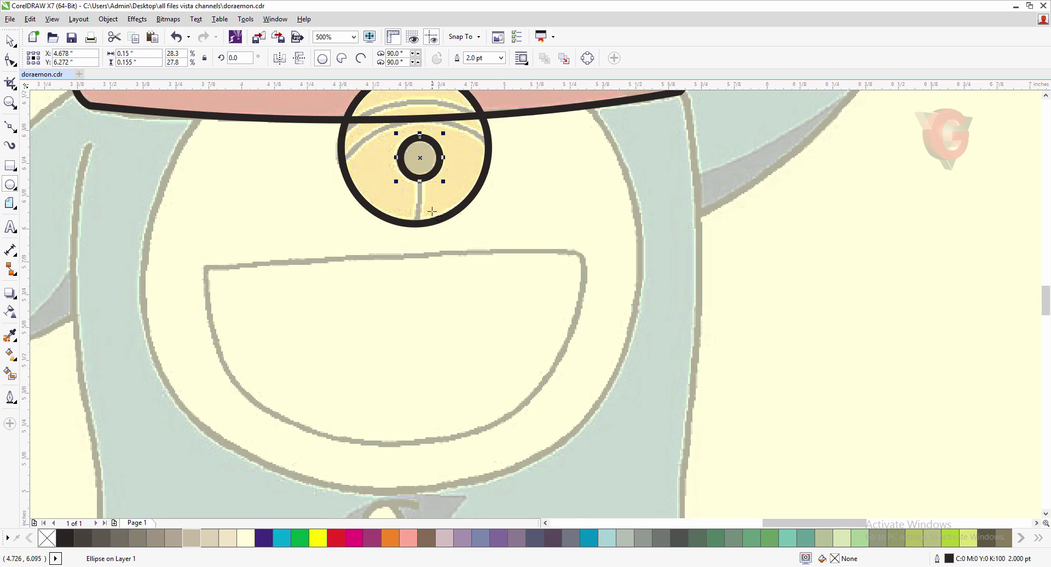
scroll(432, 211, "down", 1)
scroll(424, 183, "up", 2)
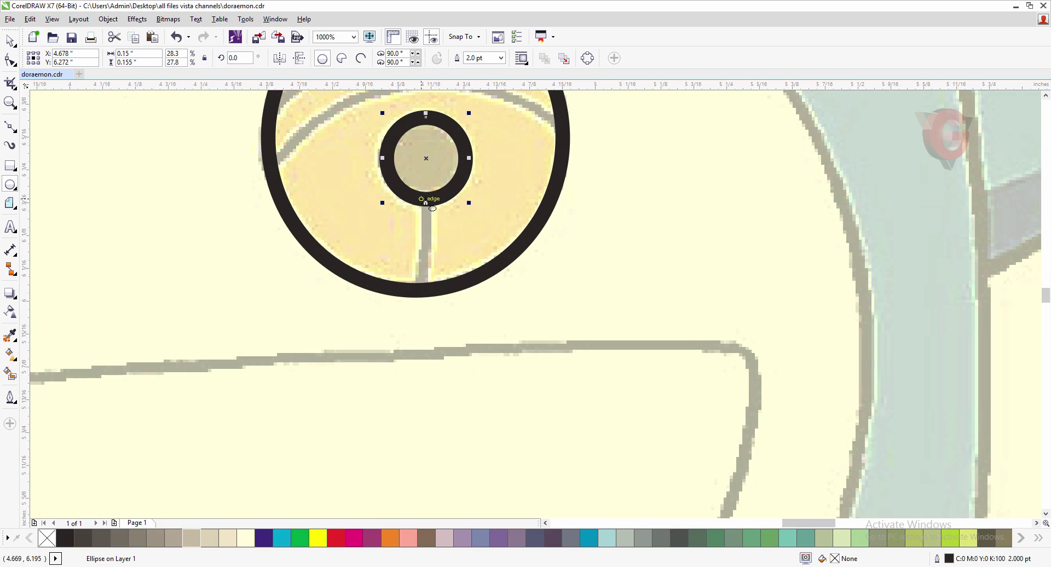
left_click(11, 41)
left_click(11, 128)
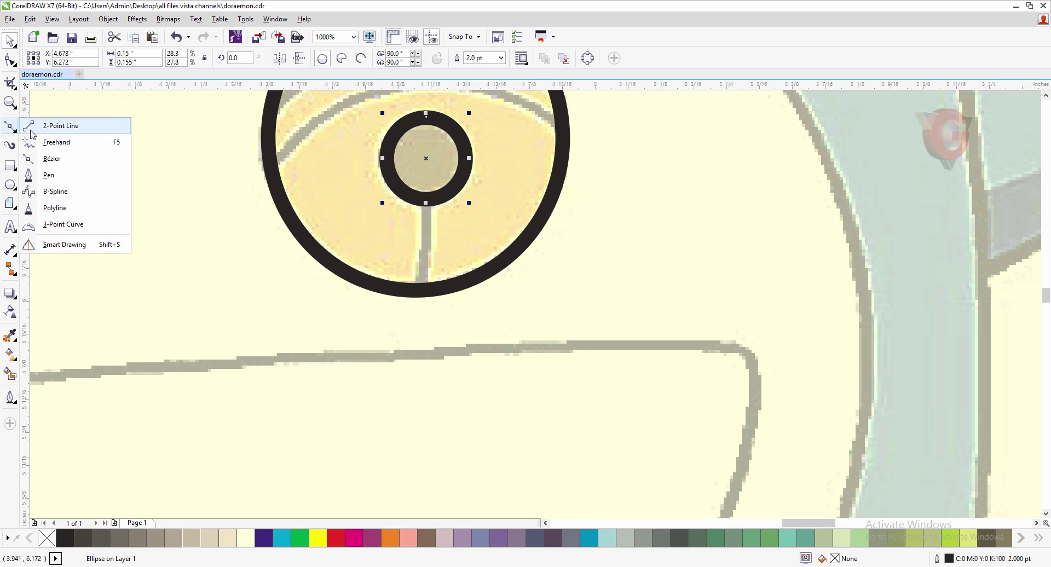
left_click(11, 128)
left_click(11, 128)
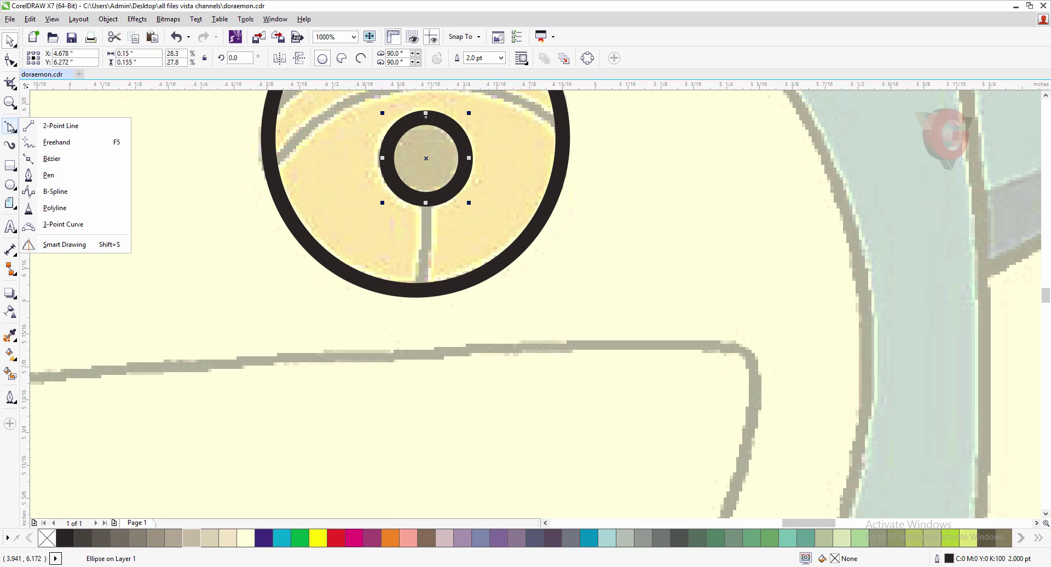
left_click(25, 160)
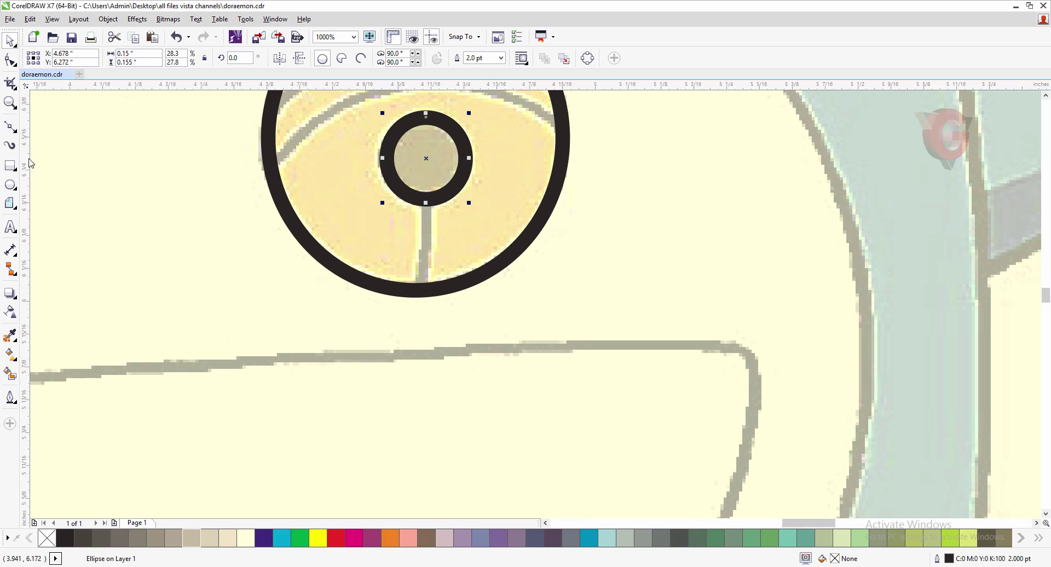
left_click(11, 132)
left_click(33, 160)
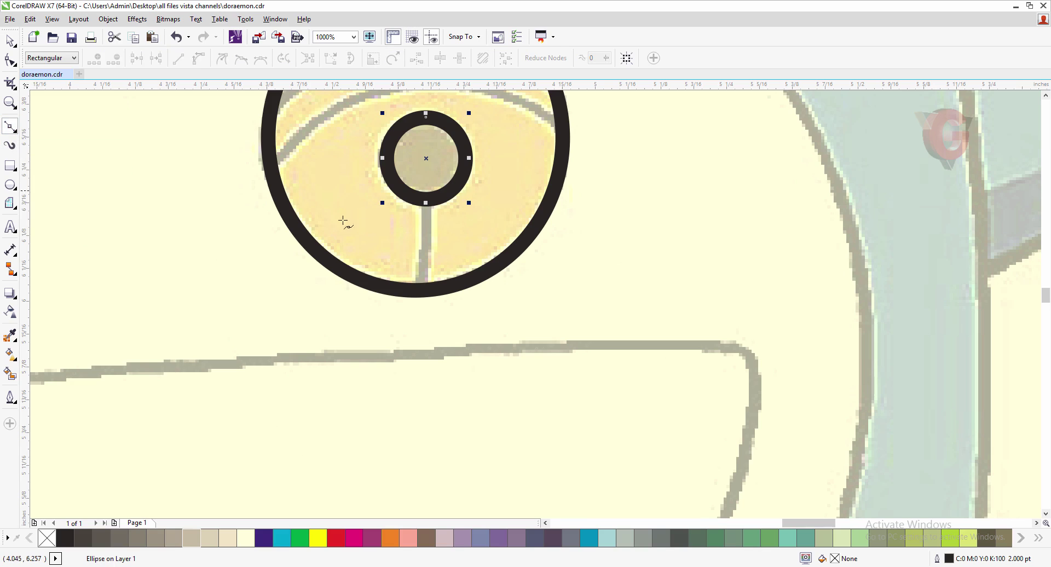
left_click(426, 201)
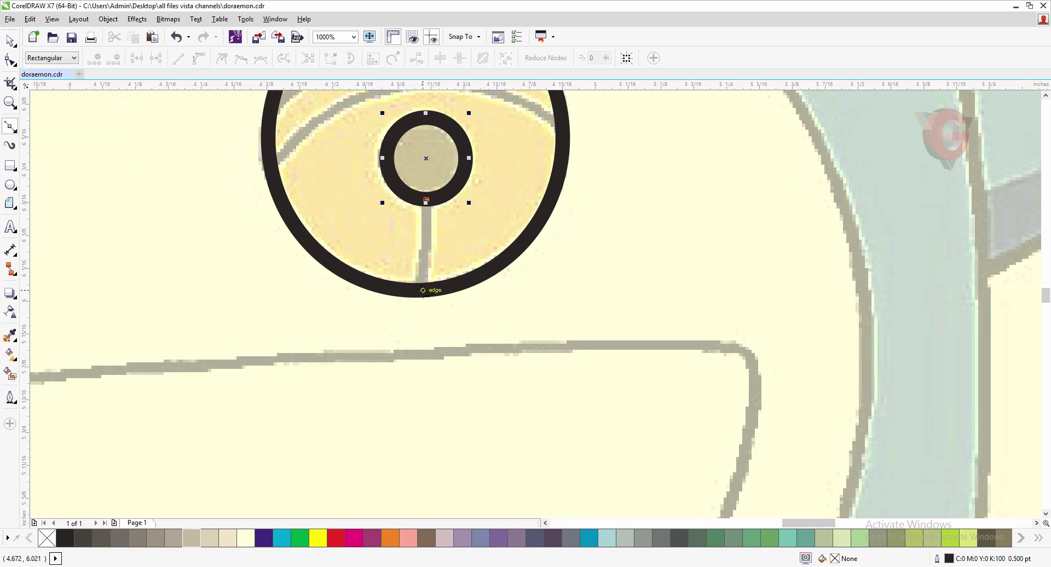
left_click(422, 290)
mouse_move(422, 290)
left_mouse_down()
mouse_move(412, 321)
mouse_move(424, 330)
mouse_move(414, 331)
left_mouse_up()
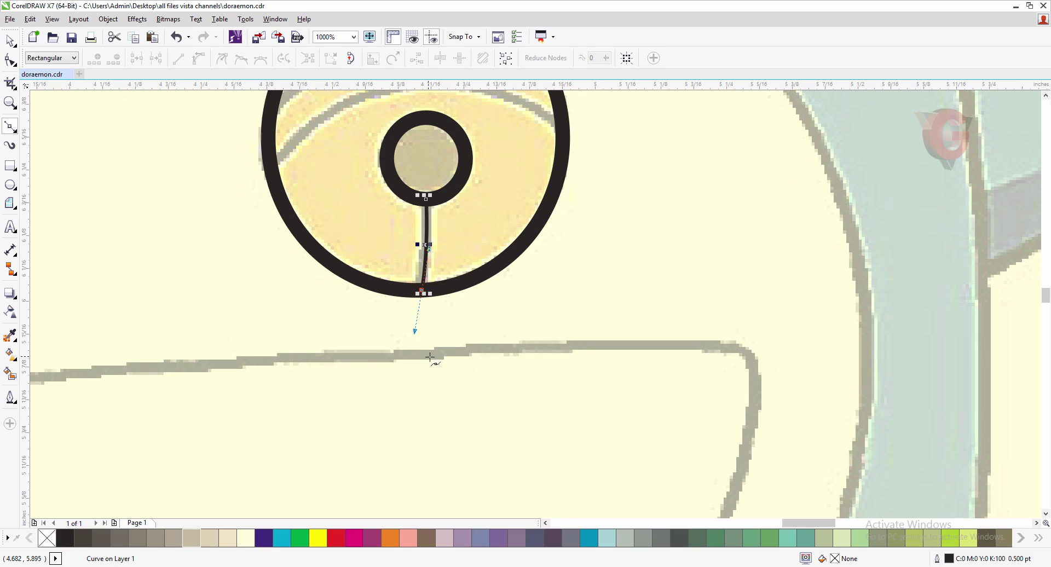
- Set the bell slit line's outline width to 2.0 pt
left_click(10, 40)
left_click(386, 58)
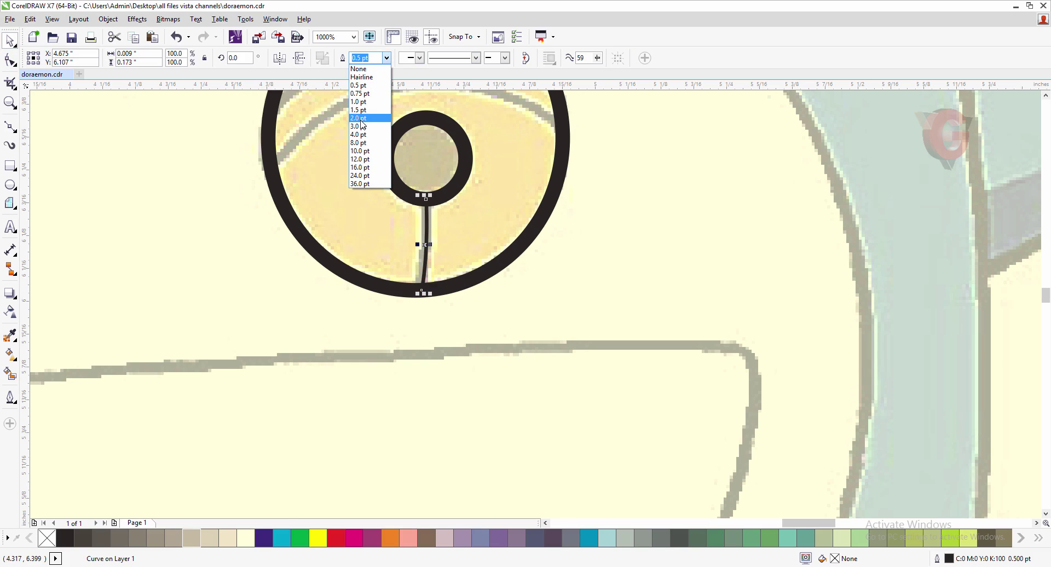
left_click(358, 117)
scroll(418, 263, "down", 1)
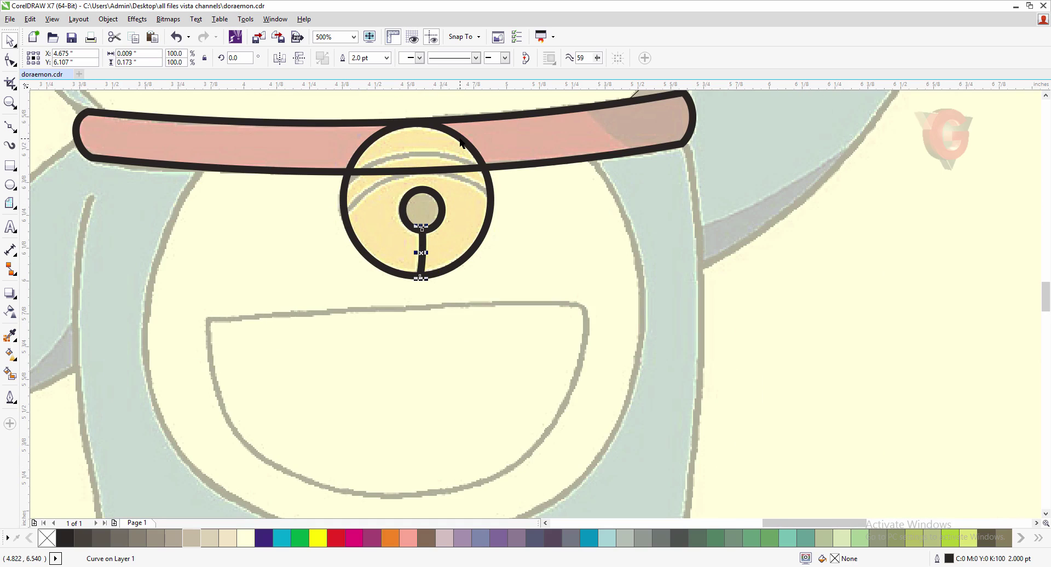
- Trace the bell's curved band as a closed six-node Bézier shape with straight segments between the bell's edges
left_click(13, 129)
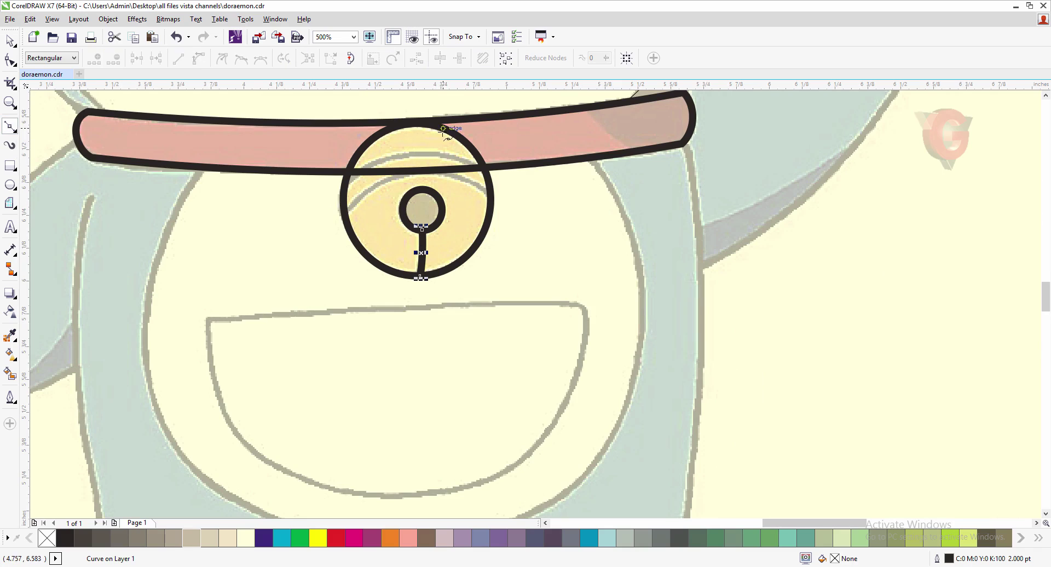
left_click(341, 190)
left_click(421, 152)
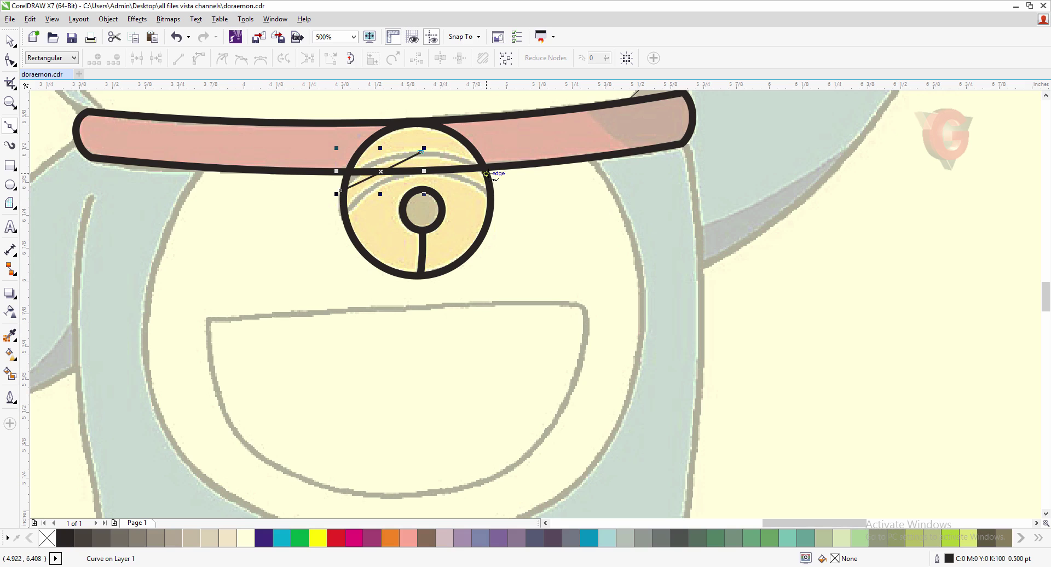
left_click(489, 171)
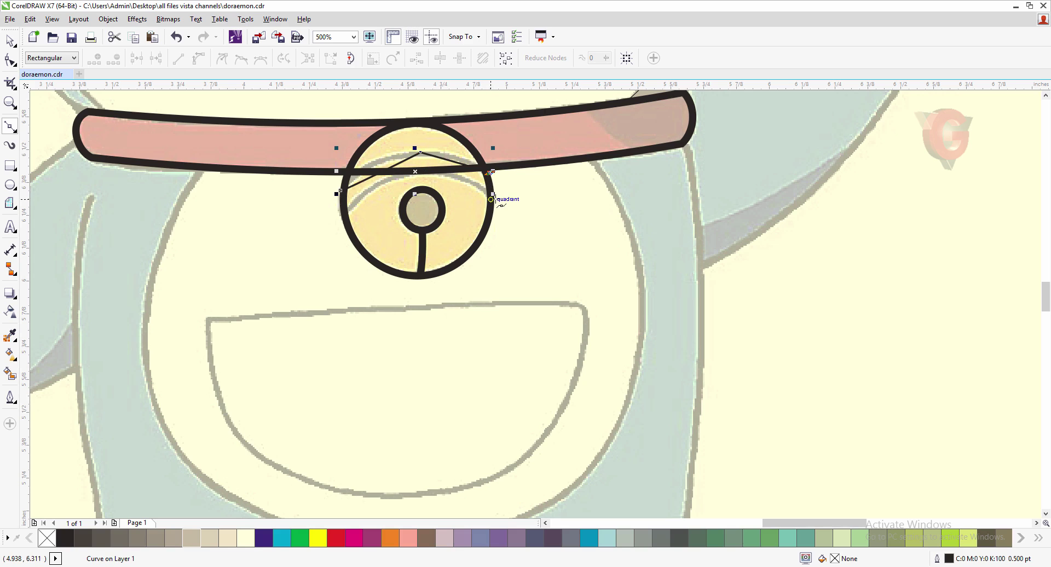
scroll(491, 200, "up", 3)
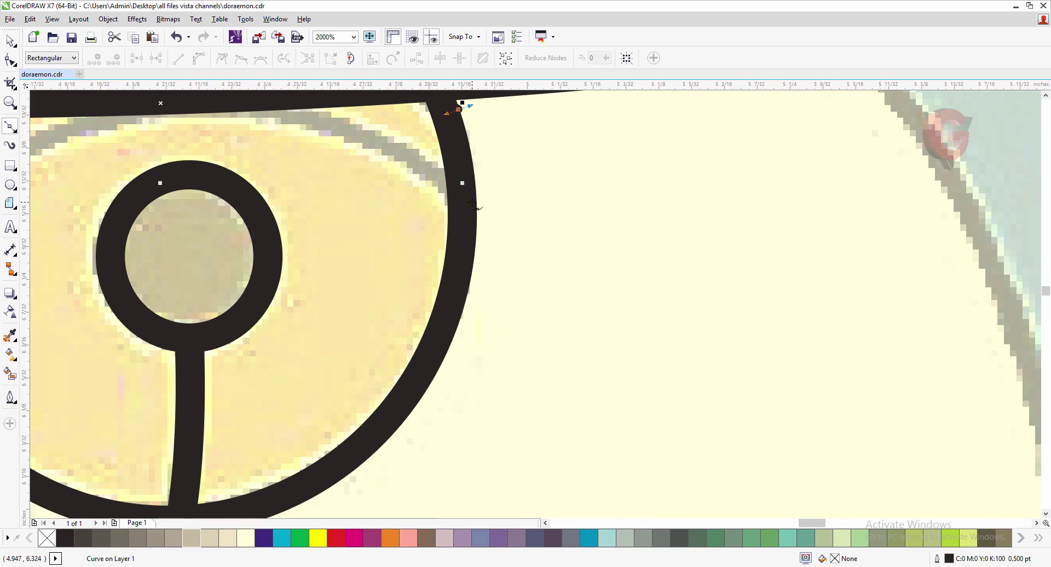
scroll(485, 217, "down", 1)
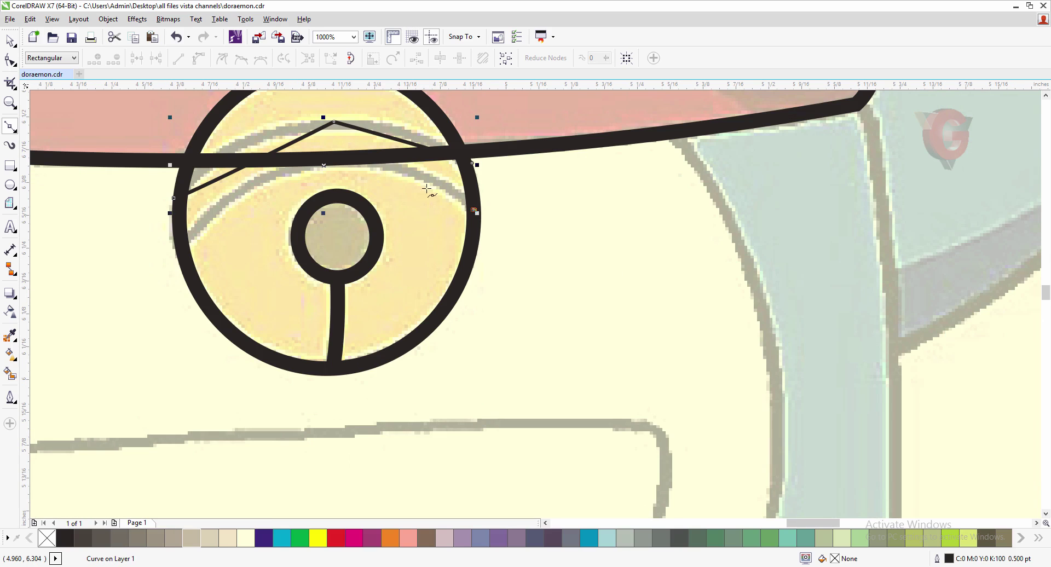
left_click(324, 164)
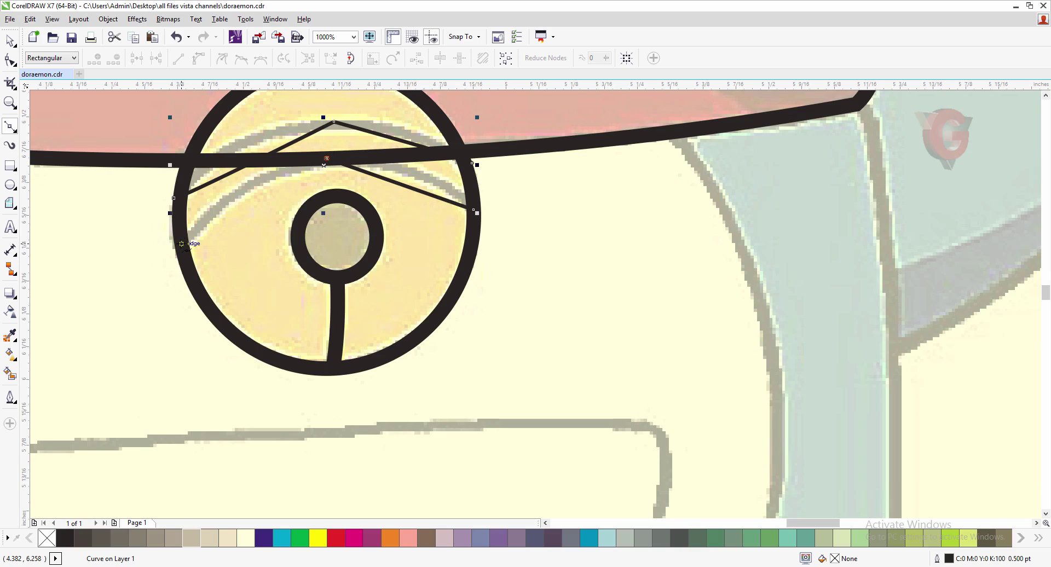
left_click(181, 244)
left_click(174, 198)
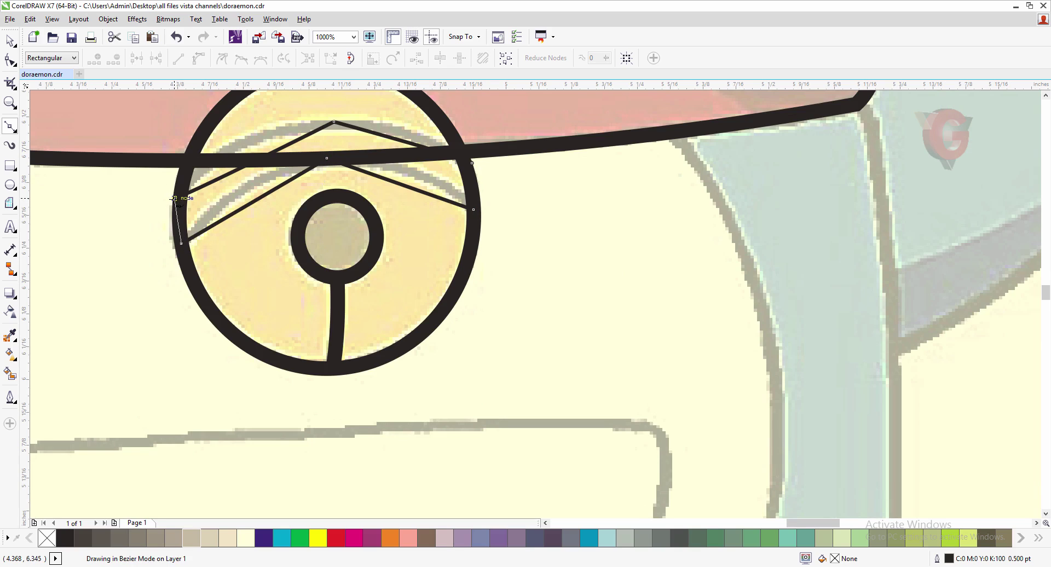
- Select all nodes of the band shape and convert its segments to curves
left_click(8, 59)
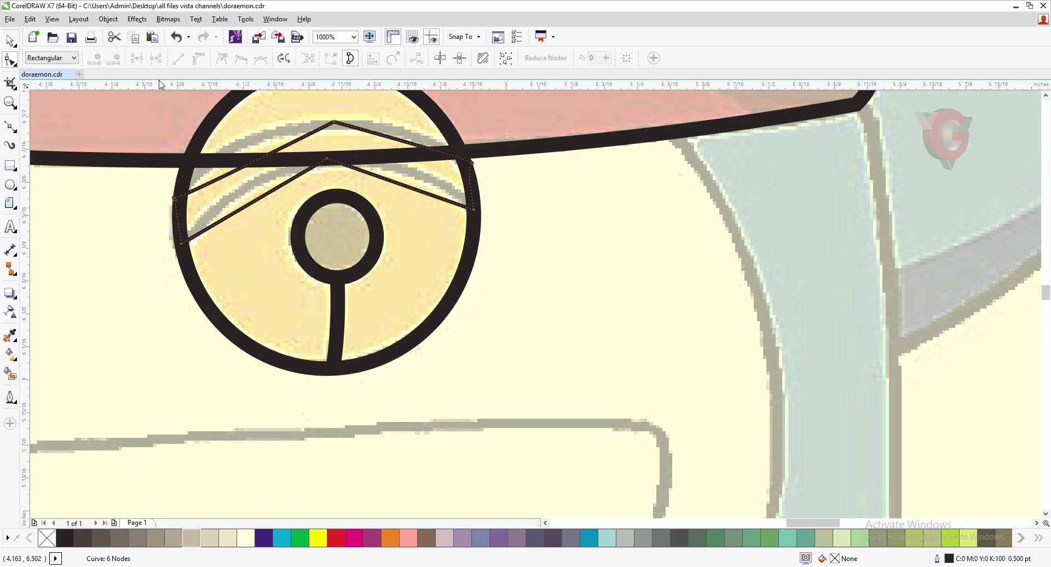
left_click_drag(118, 108, 498, 258)
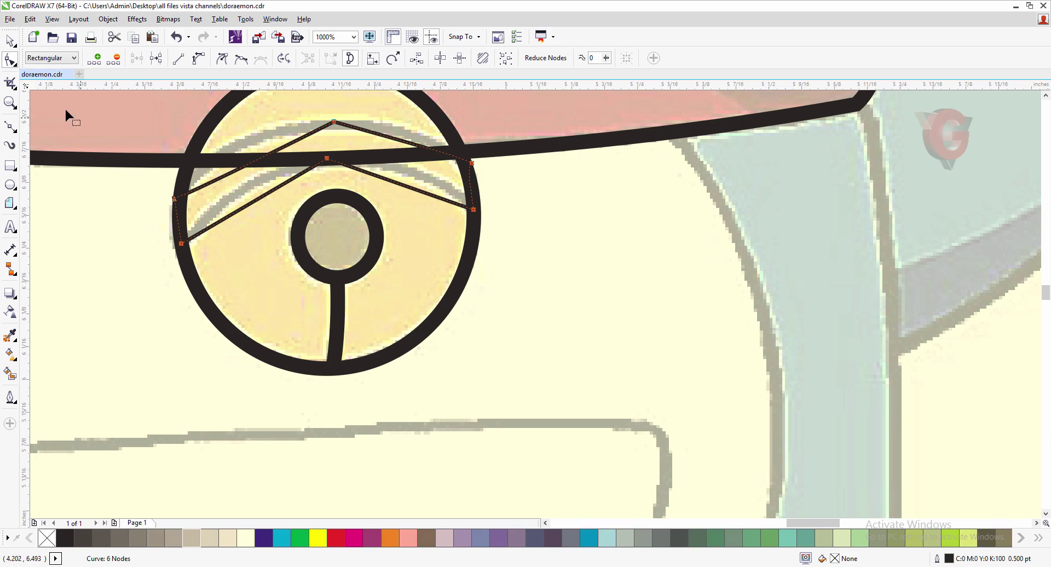
left_click(198, 57)
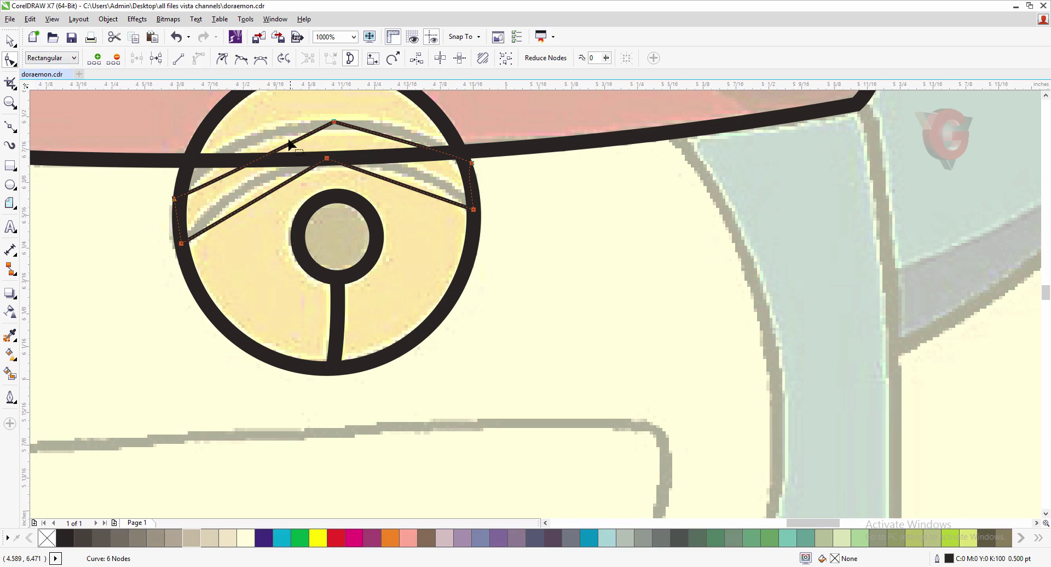
- Bend the left half of the bell band's upper edge upward toward the reference arc and select its peak node
left_click(261, 158)
mouse_move(261, 158)
left_mouse_down()
mouse_move(238, 155)
mouse_move(245, 147)
left_mouse_up()
left_click(334, 122)
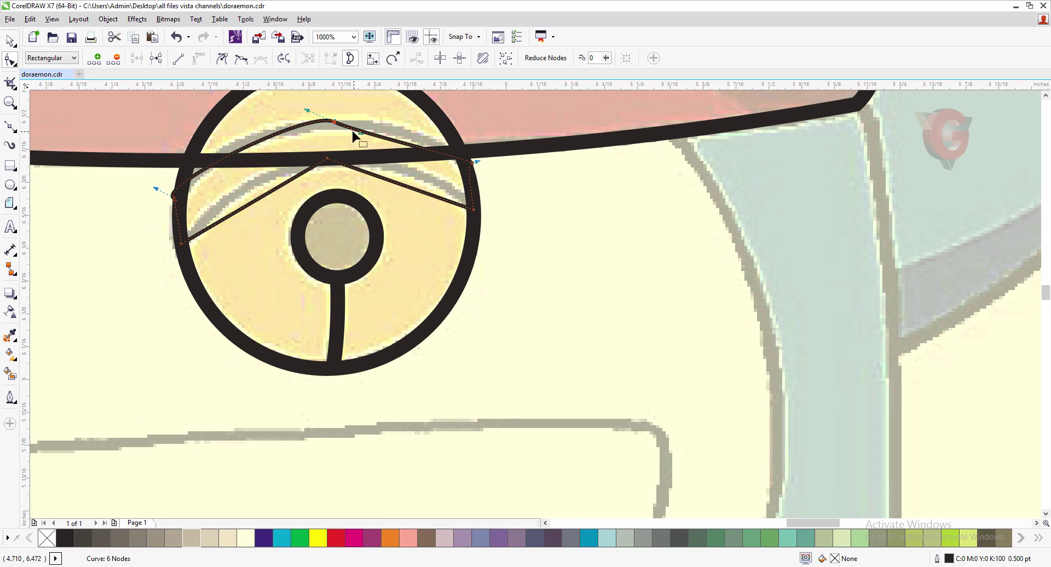
mouse_move(361, 132)
left_mouse_down()
mouse_move(361, 123)
mouse_move(409, 137)
mouse_move(356, 143)
left_mouse_up()
left_click(293, 120)
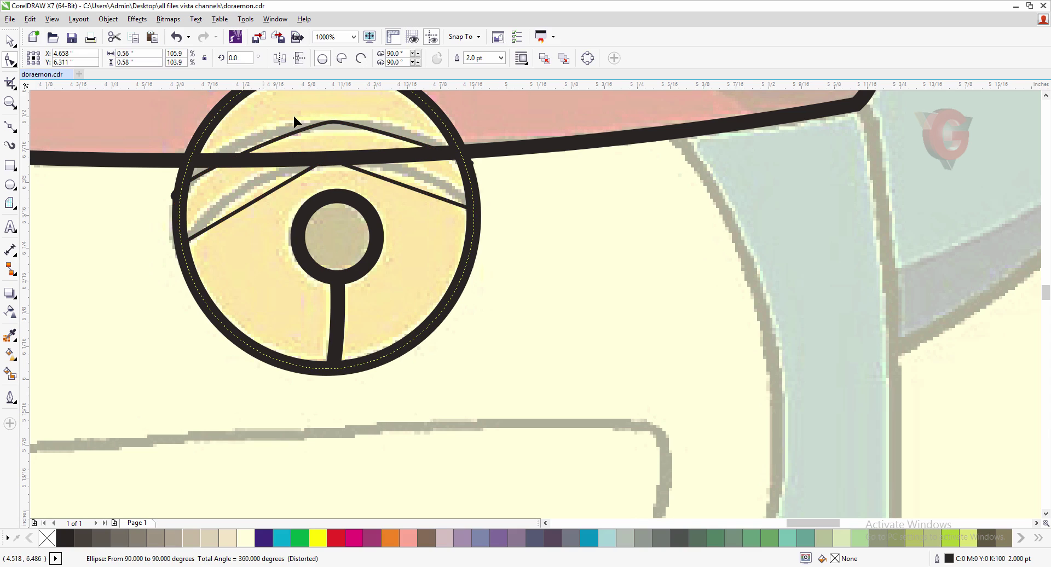
left_click(260, 150)
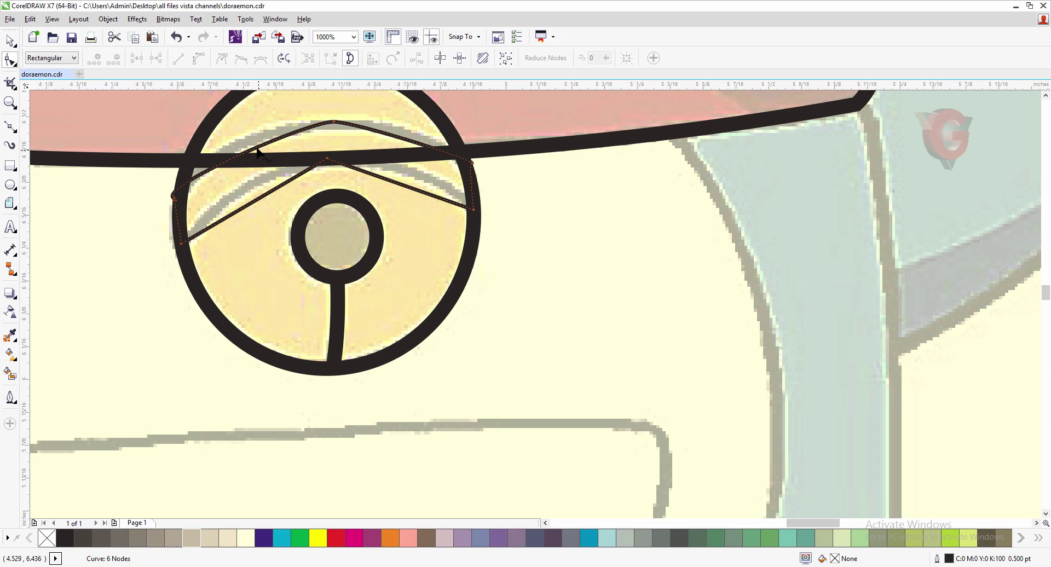
left_click_drag(258, 151, 254, 145)
left_click_drag(305, 106, 348, 129)
- Make the band's upper peak node a cusp and raise its right handle toward the reference arc
scroll(329, 108, "up", 2)
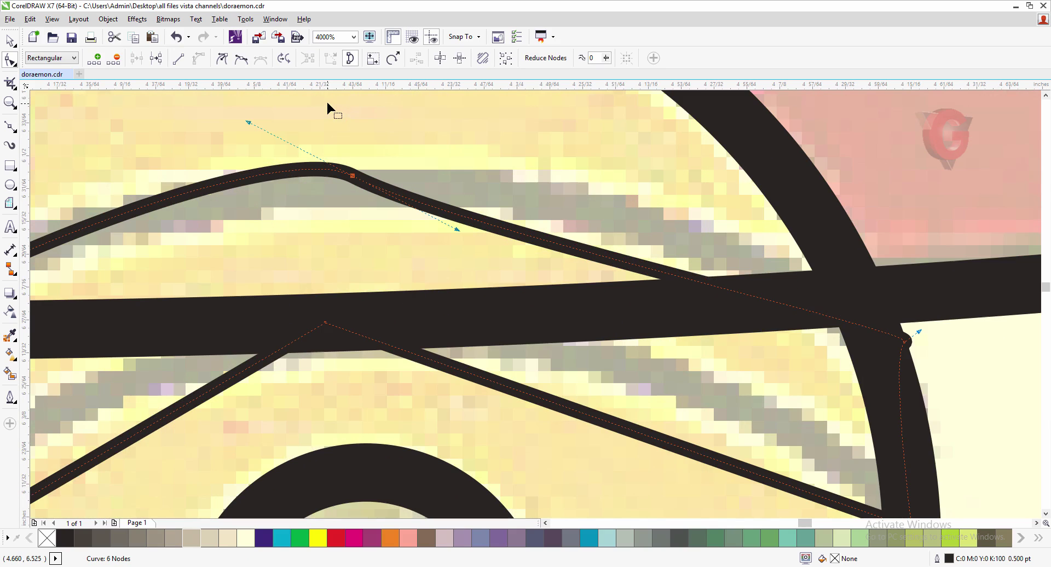
left_click(222, 58)
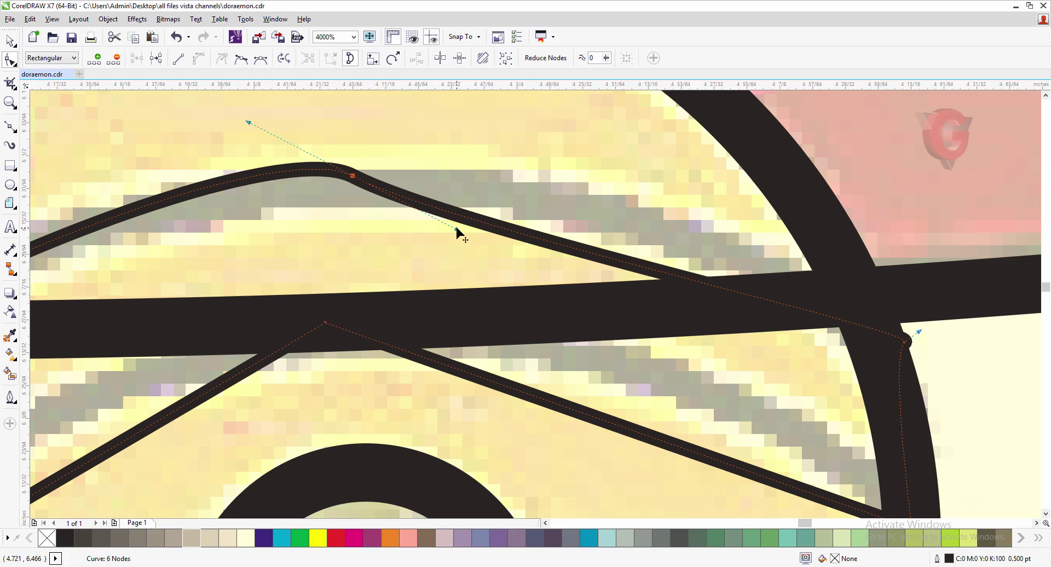
left_click_drag(456, 228, 478, 191)
scroll(391, 180, "down", 1)
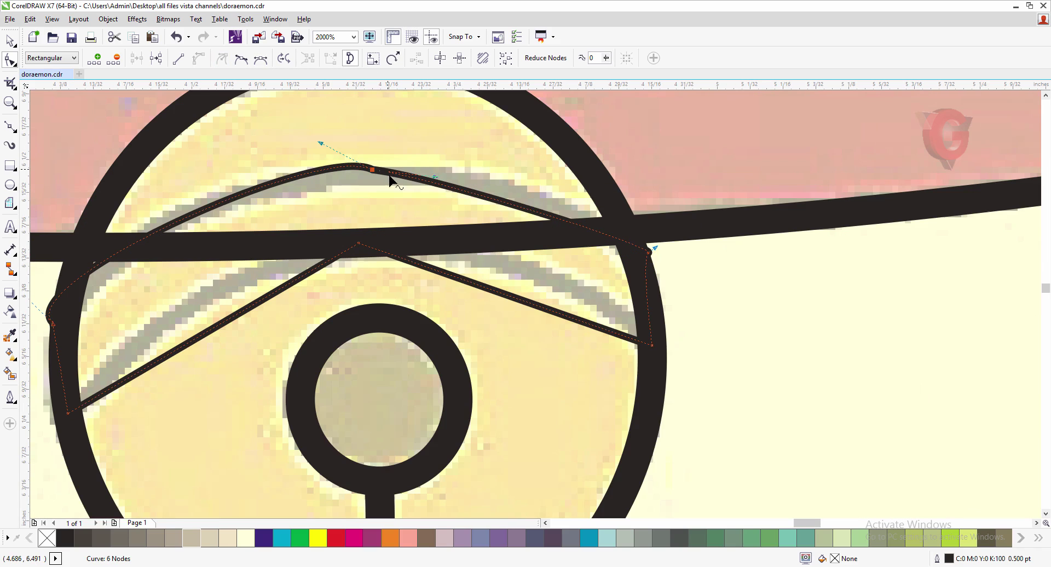
- Bow the band's short right and left side edges outward to follow the bell's outline
left_click_drag(646, 293, 661, 306)
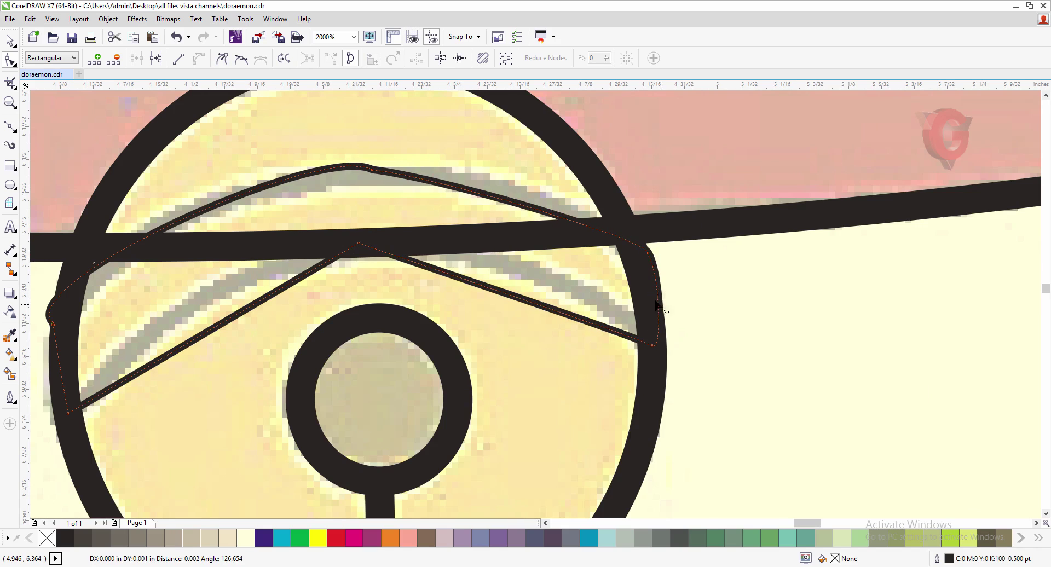
scroll(661, 303, "down", 1)
scroll(317, 296, "up", 1)
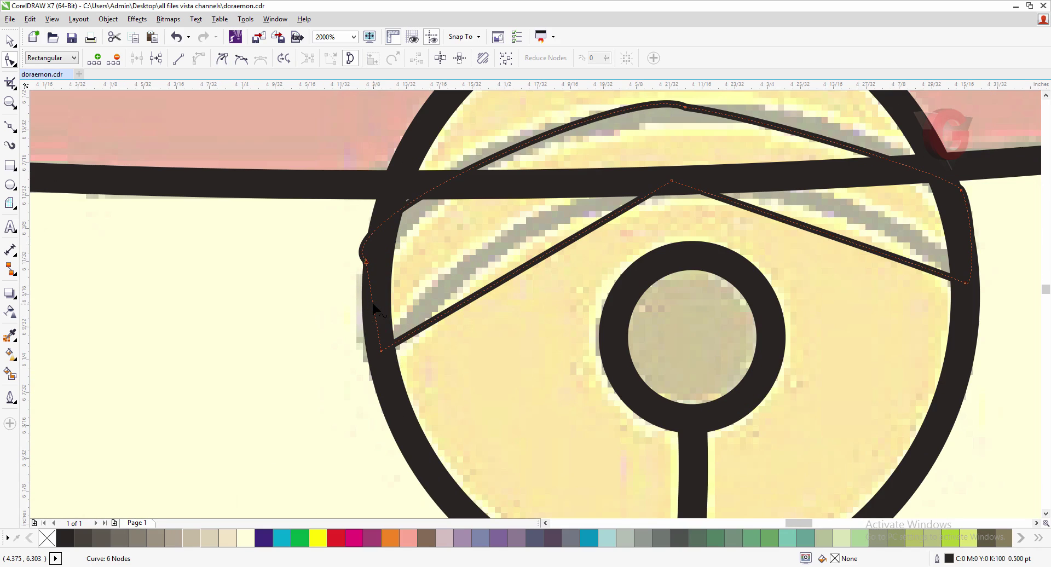
mouse_move(374, 309)
left_mouse_down()
mouse_move(375, 301)
mouse_move(363, 311)
mouse_move(360, 296)
left_mouse_up()
- Adjust the handles and upper node of the band's left side so the edge lies within the bell's outline
left_click_drag(346, 246, 383, 279)
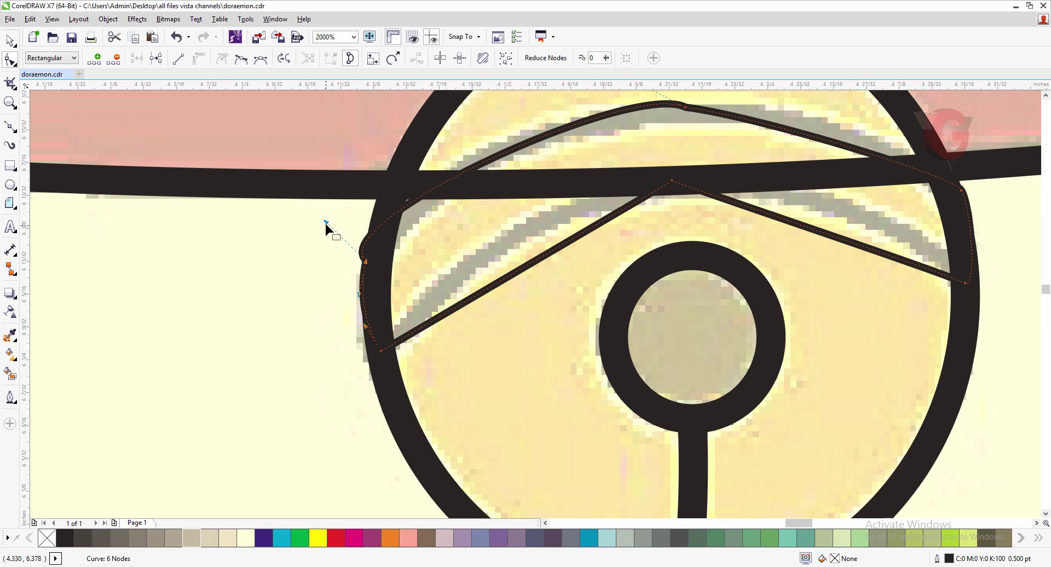
left_click_drag(326, 221, 376, 192)
left_click_drag(334, 328, 381, 363)
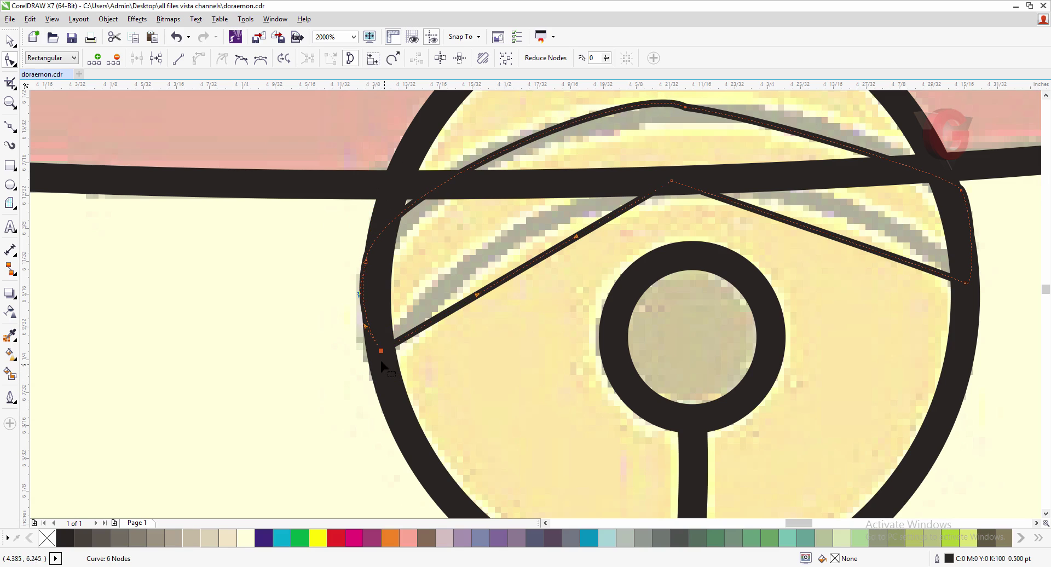
left_click_drag(365, 327, 360, 348)
left_click_drag(366, 262, 366, 253)
- Delete the peak node on the band's upper edge, leaving a single curve between the side nodes
scroll(323, 256, "down", 1)
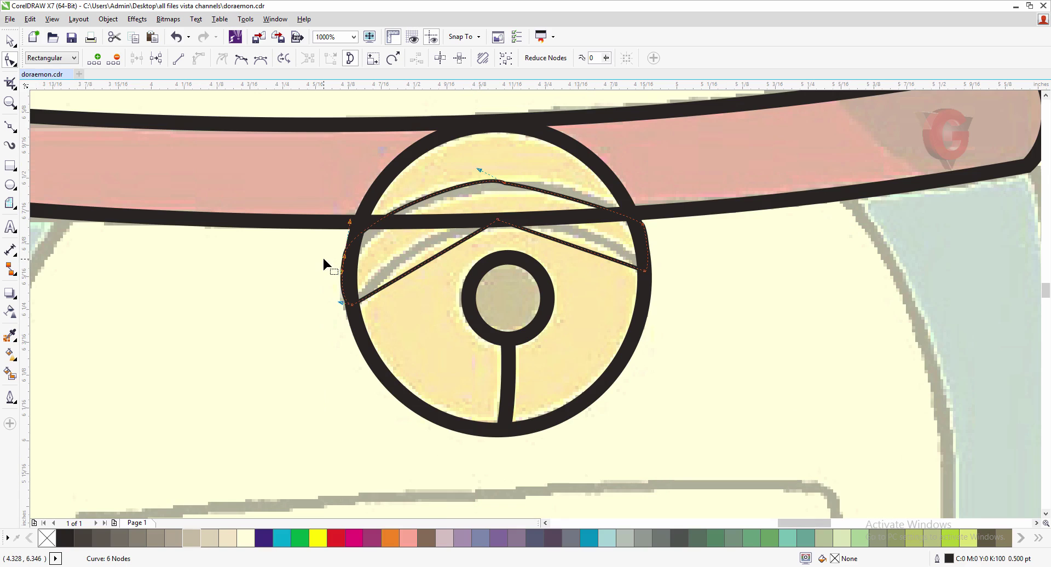
left_click(503, 183)
scroll(481, 171, "up", 1)
left_click_drag(470, 173, 557, 230)
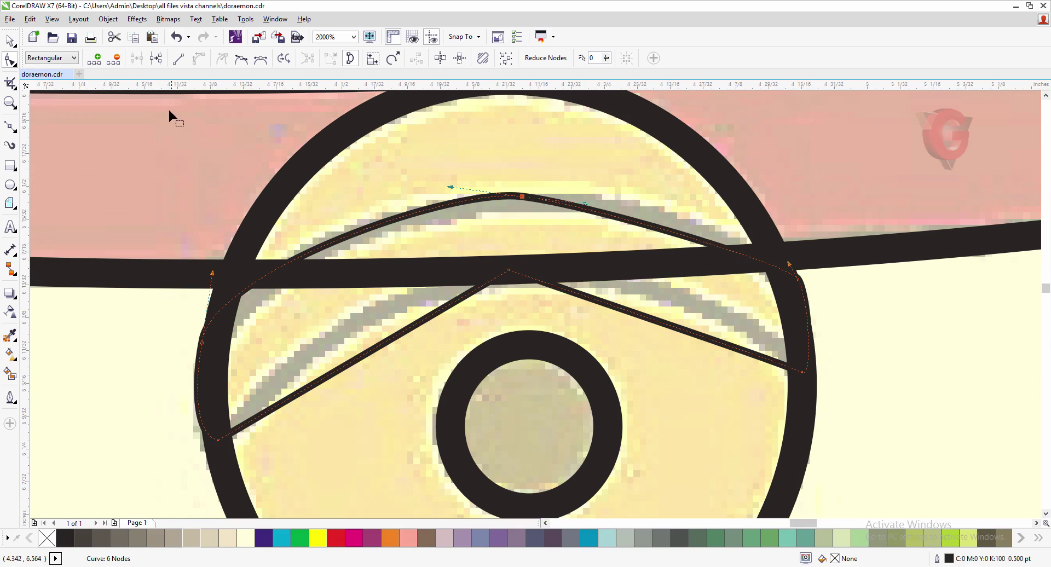
left_click(122, 60)
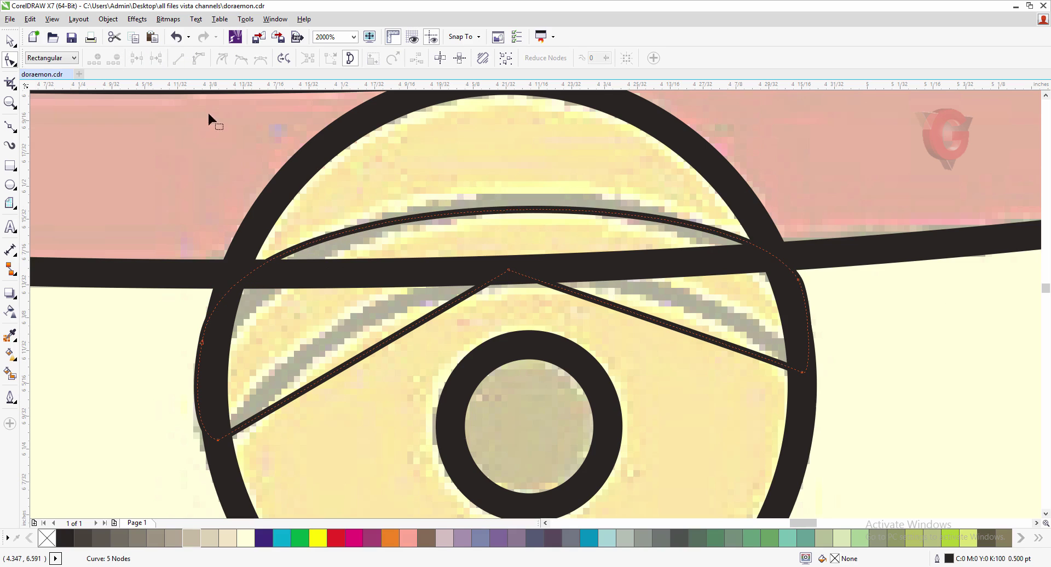
- Reshape the band's upper edge along the reference arc by lifting its middle and turning the end handles inward
left_click_drag(505, 212, 504, 204)
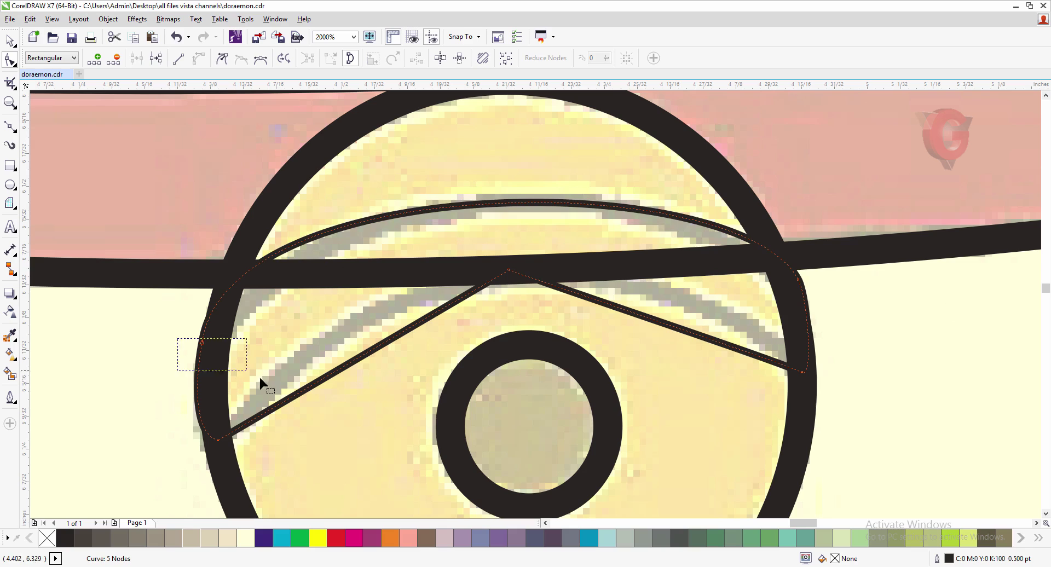
left_click_drag(260, 377, 258, 375)
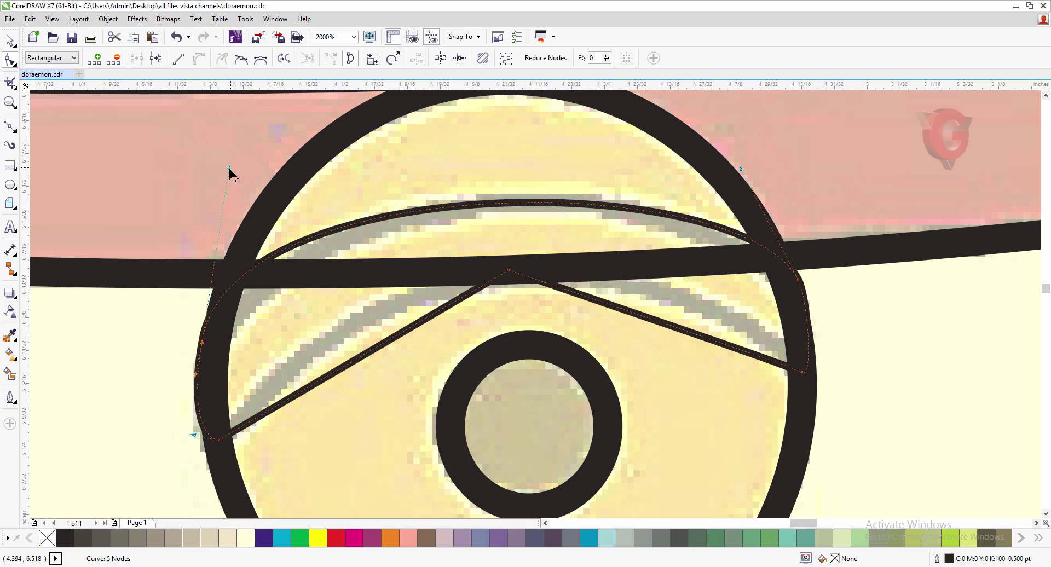
left_click_drag(228, 165, 360, 147)
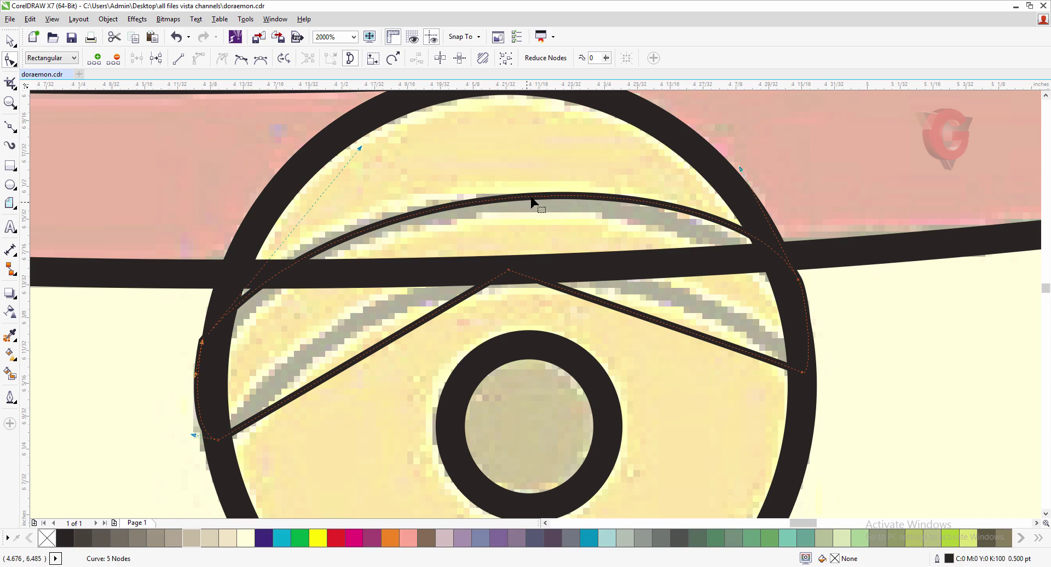
left_click_drag(856, 238, 753, 284)
left_click_drag(741, 169, 659, 196)
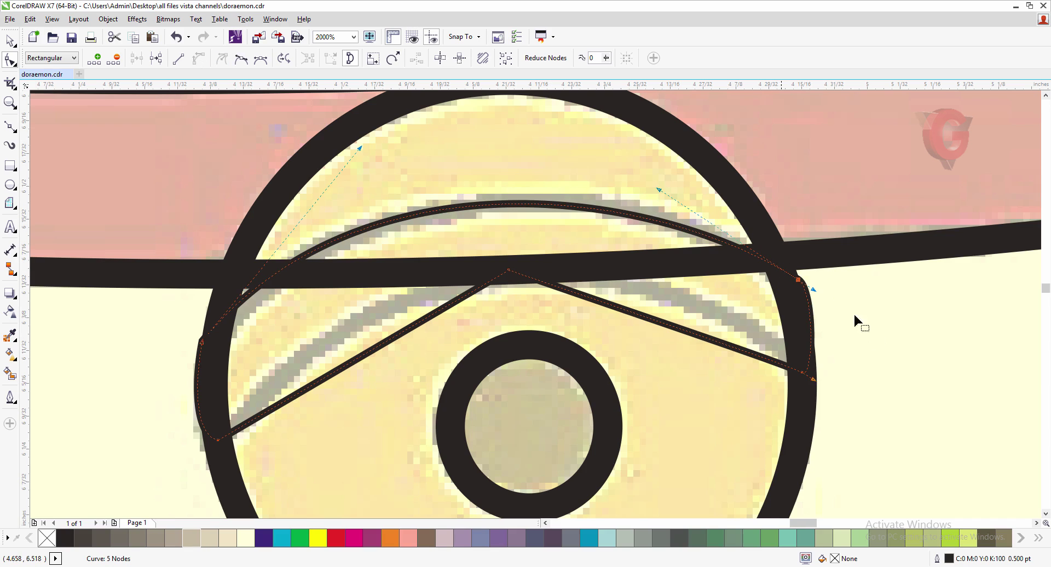
- Select the band's upper right corner node to refine the curve where it meets the bell's outline
scroll(851, 289, "up", 2)
left_click_drag(698, 296, 696, 372)
left_click_drag(663, 250, 624, 282)
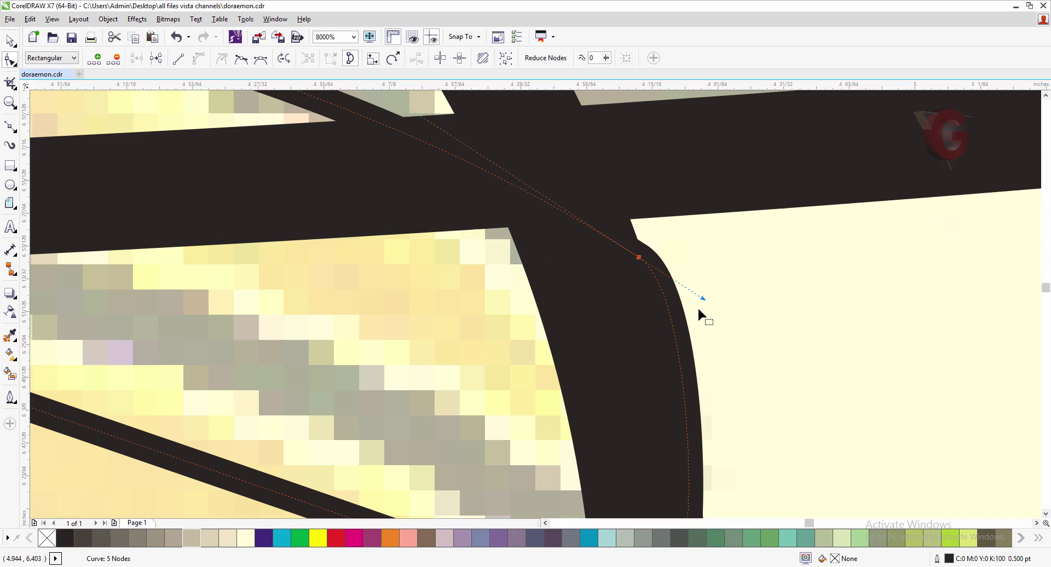